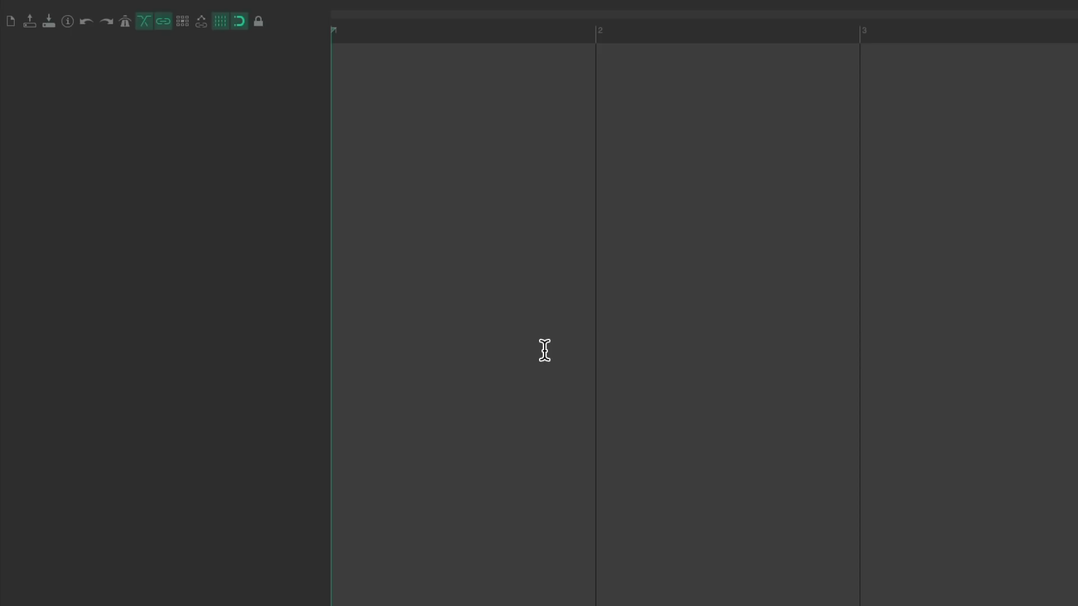
Add a new track and load all four favourite plugins onto it
double_click(226, 158)
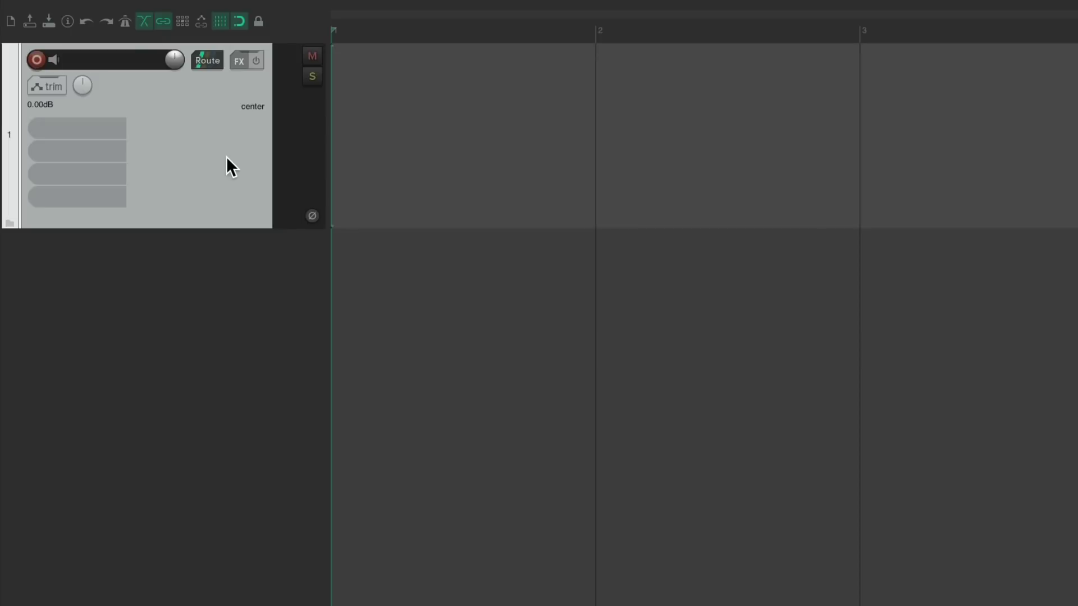
left_click(316, 83)
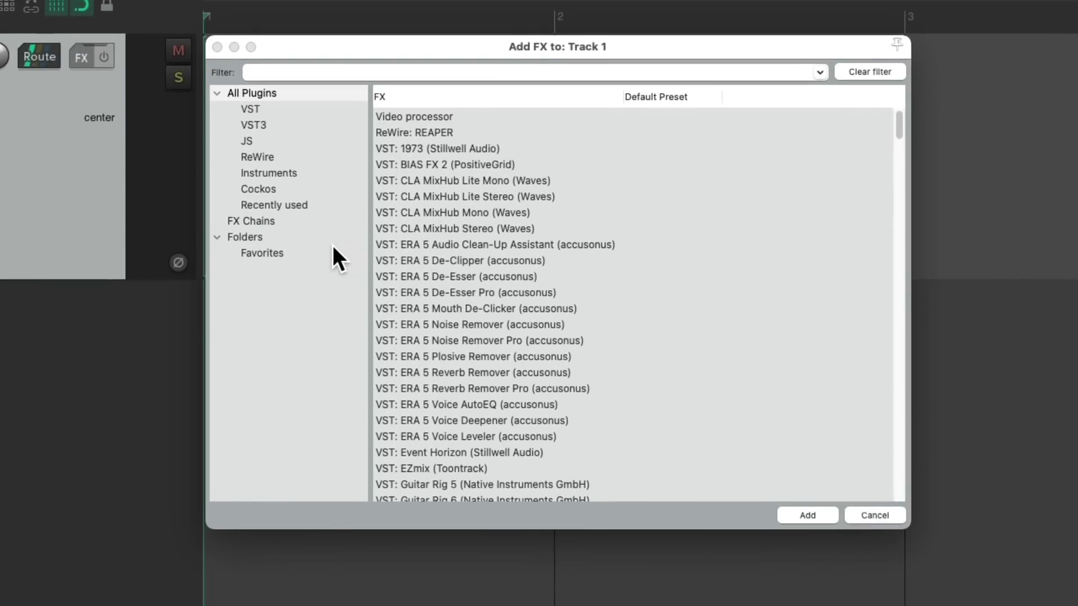
left_click(320, 253)
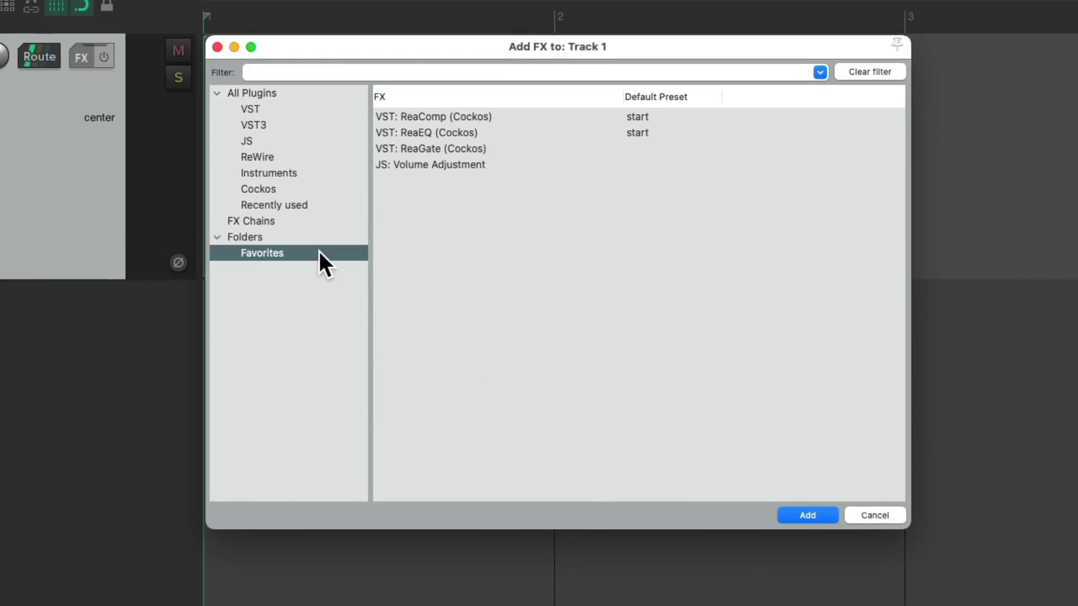
left_click(535, 165)
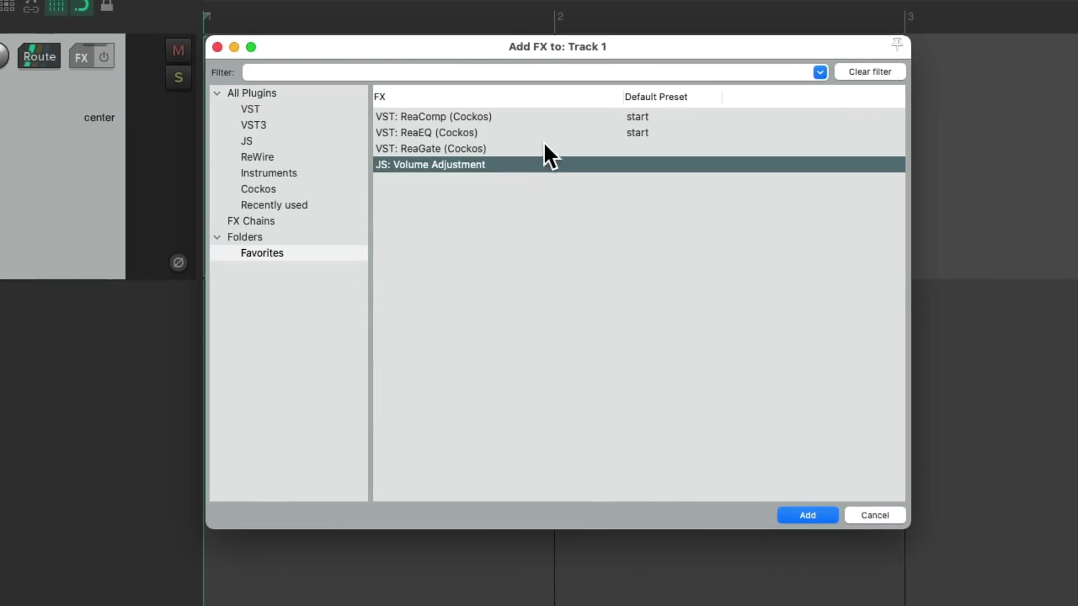
left_click(520, 116, "shift")
double_click(519, 116)
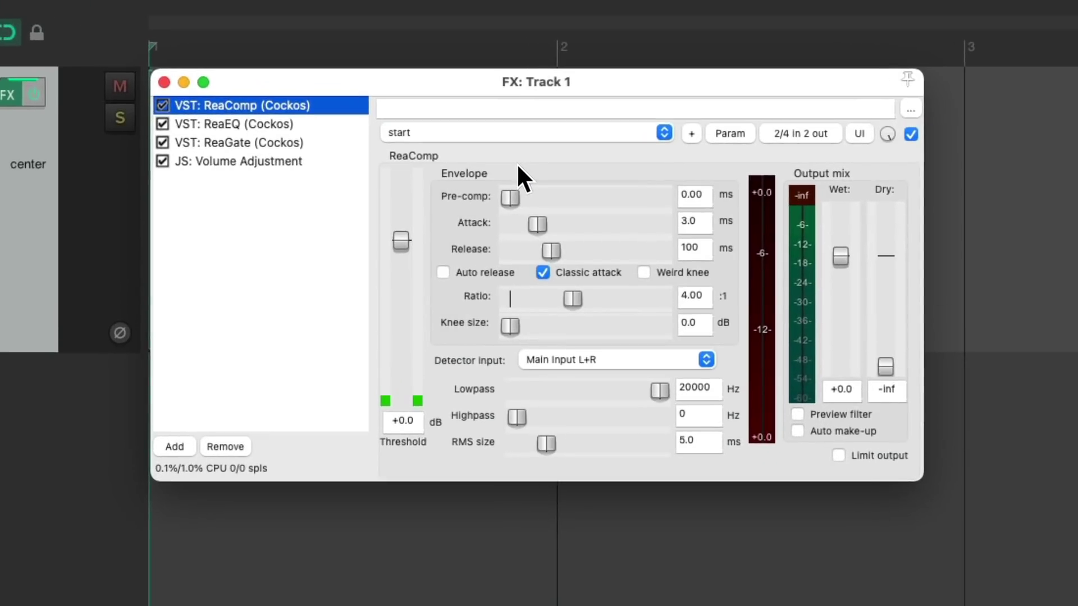
Duplicate Volume Adjustment to the chain's top and move ReaGate above ReaComp
left_click(323, 162)
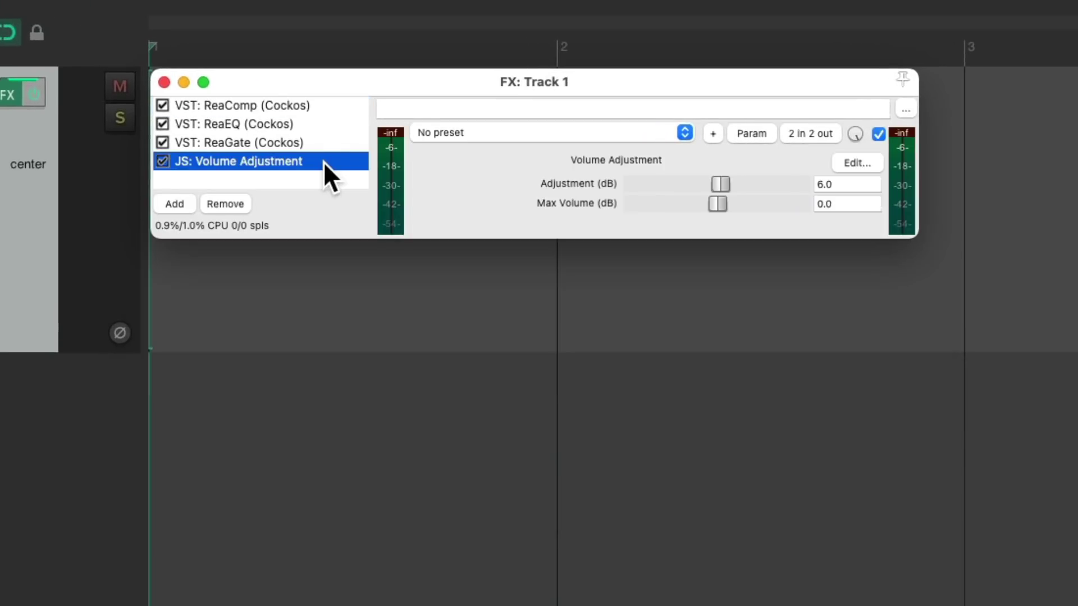
key("super+v")
left_click_drag(258, 172, 293, 106)
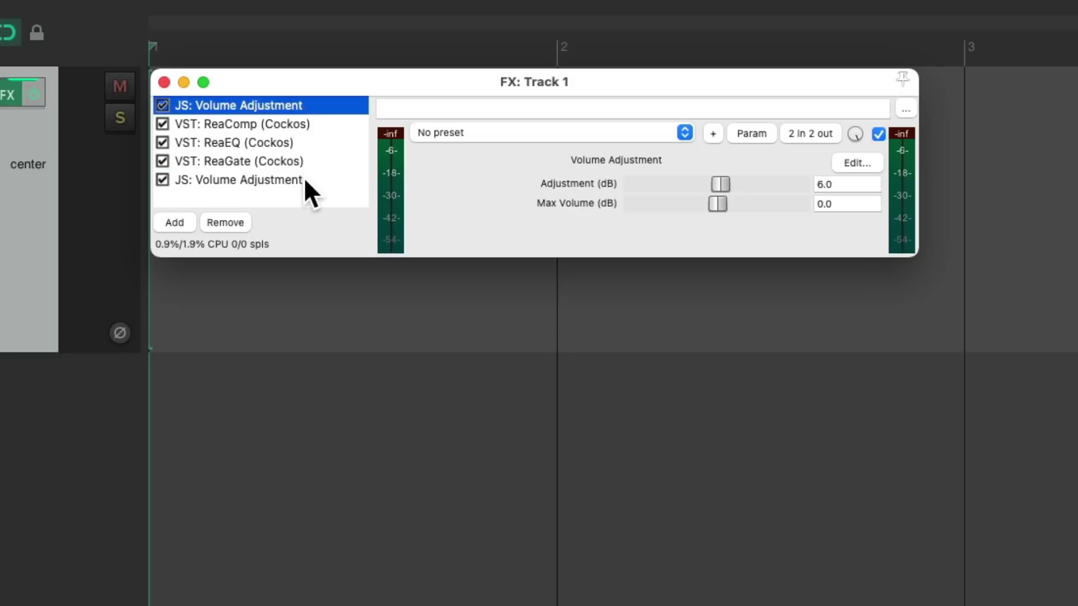
left_click(244, 160)
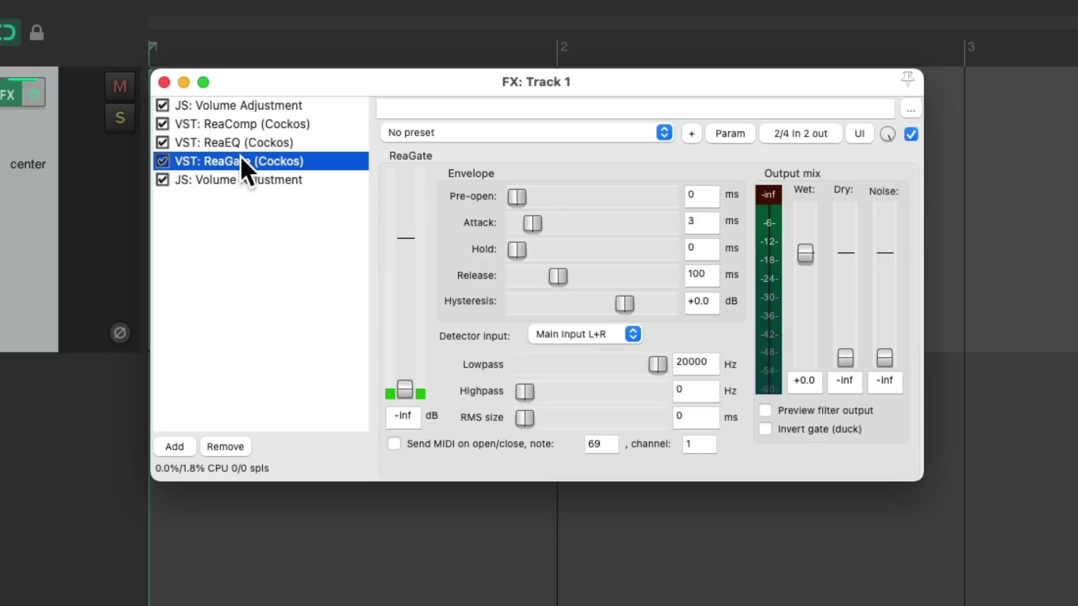
left_click_drag(240, 156, 253, 130)
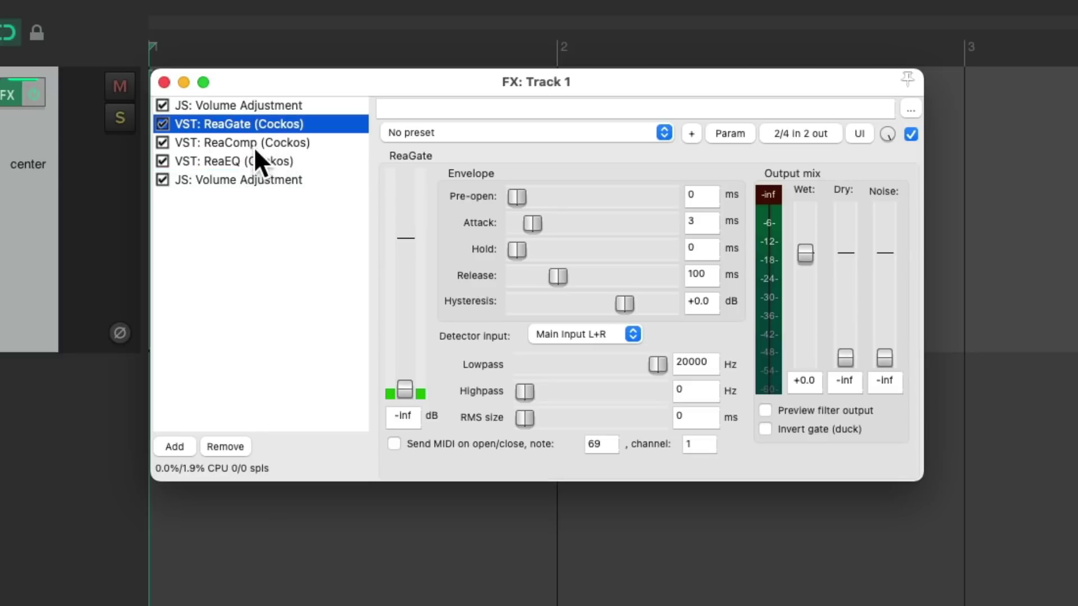
left_click(254, 144)
left_click(275, 161)
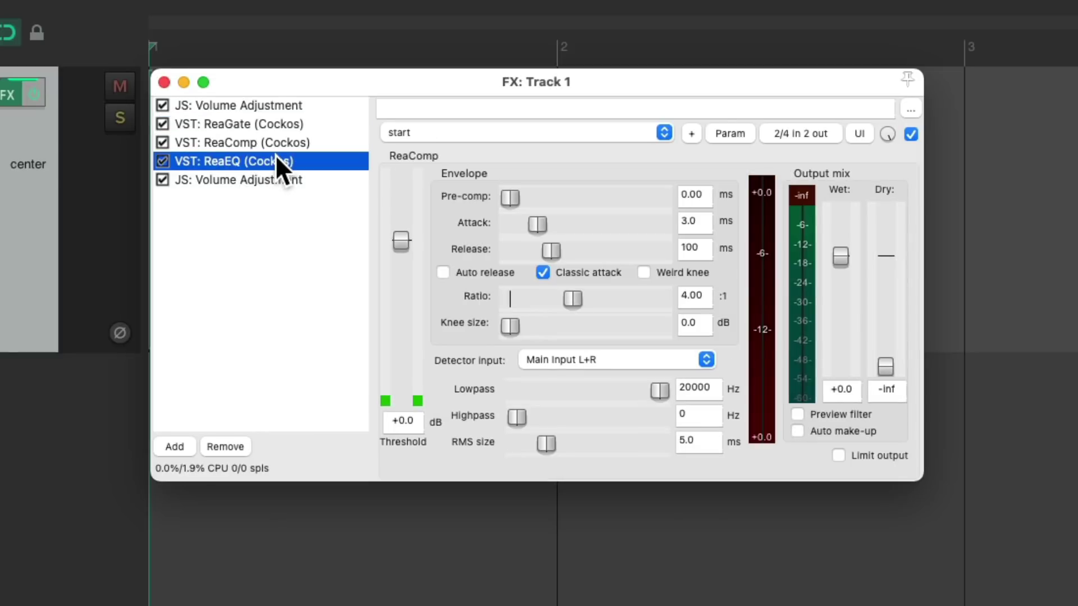
left_click(307, 233)
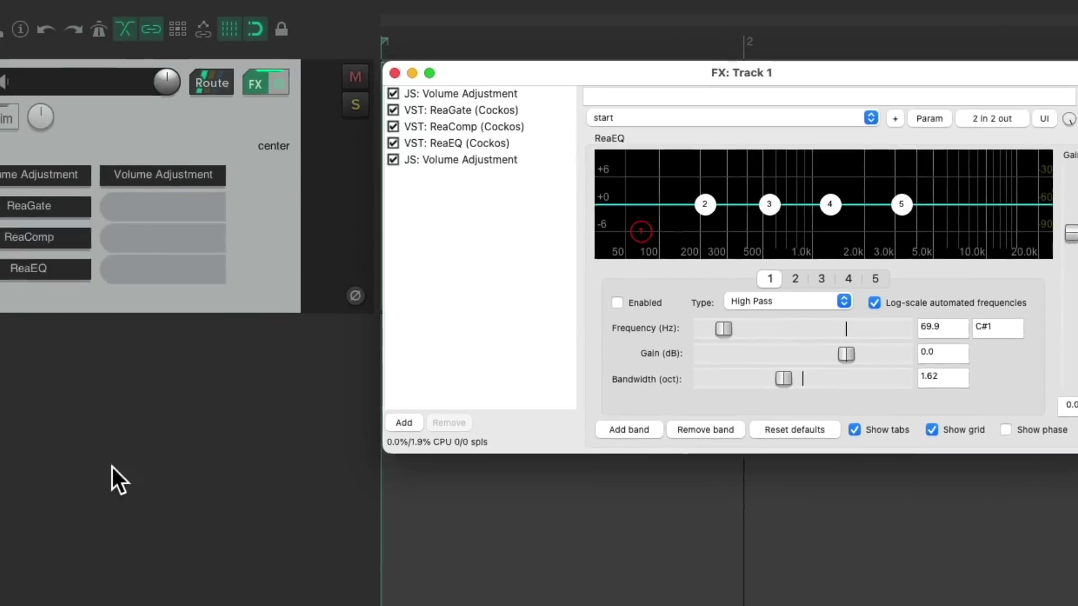
Confirm Show FX inserts in TCP is on, then close the FX: Track 1 window
left_click(0, 527)
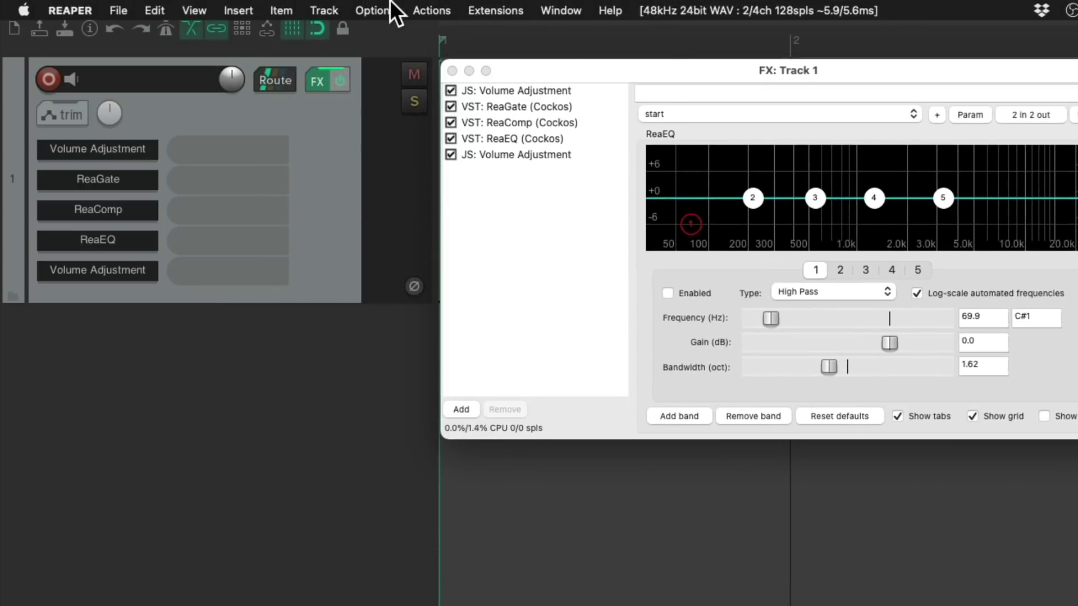
left_click(391, 8)
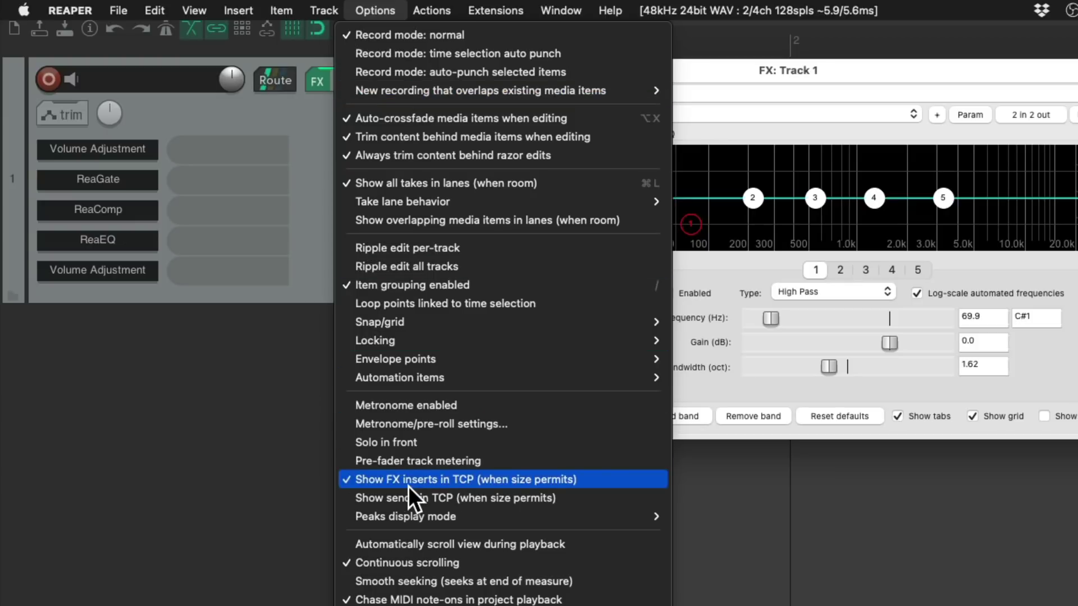
left_click(206, 407)
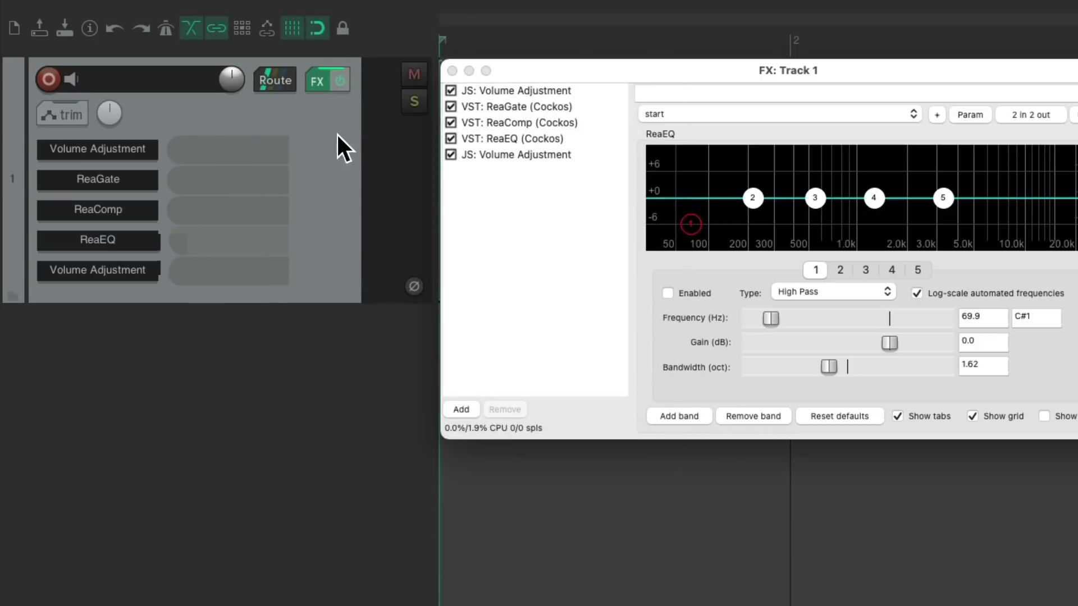
left_click(452, 70)
left_click(331, 227)
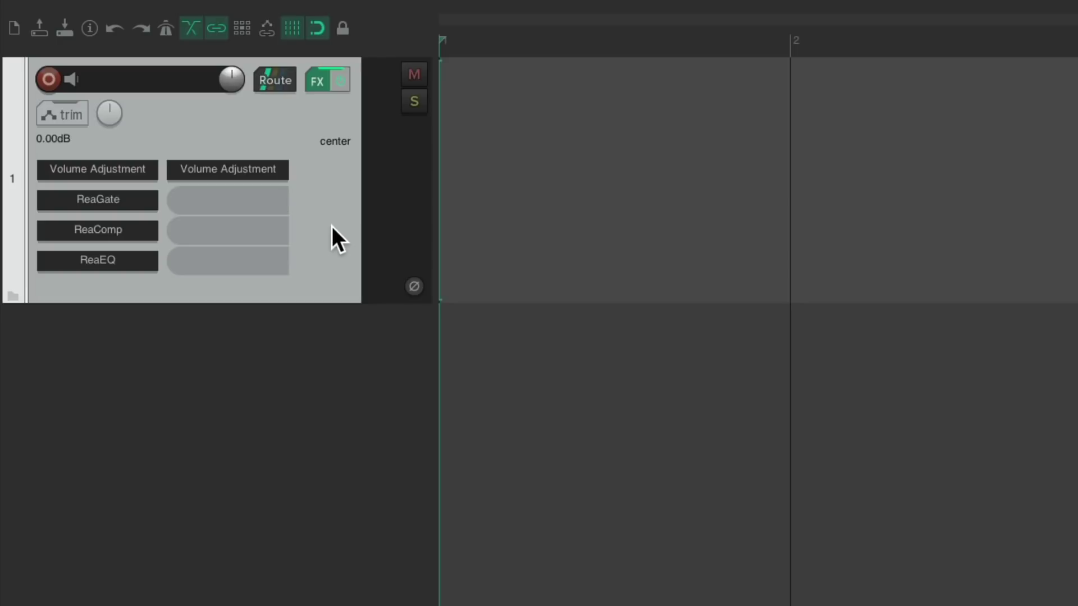
Duplicate track 1, then in the Mixer delete ReaGate from track 3 and ReaGate and ReaComp from track 2
key("ctrl+d")
key("ctrl+d")
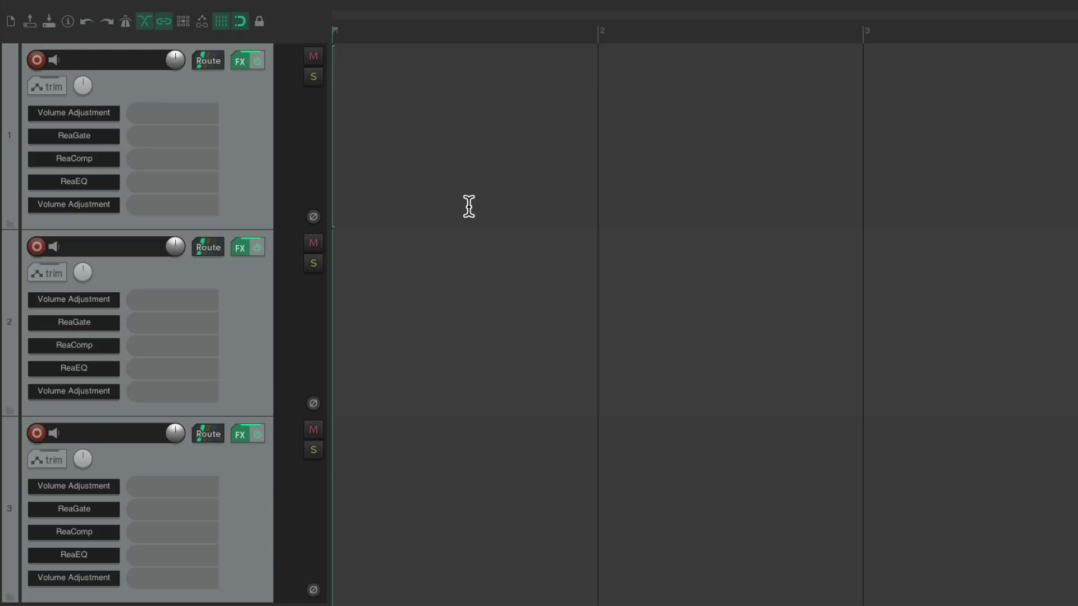
key("ctrl+m")
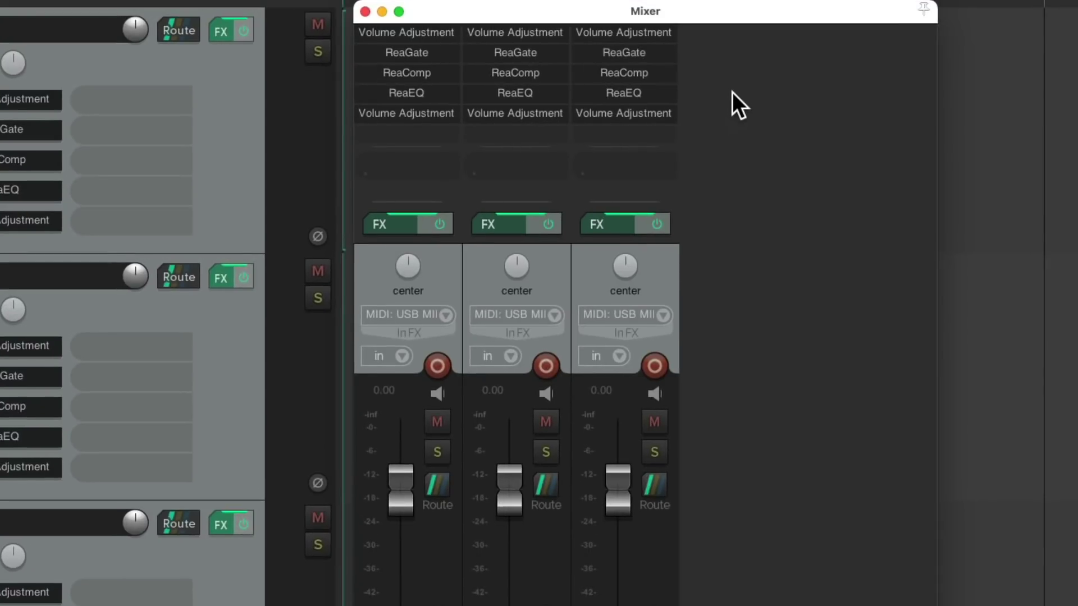
left_click(669, 58, "alt")
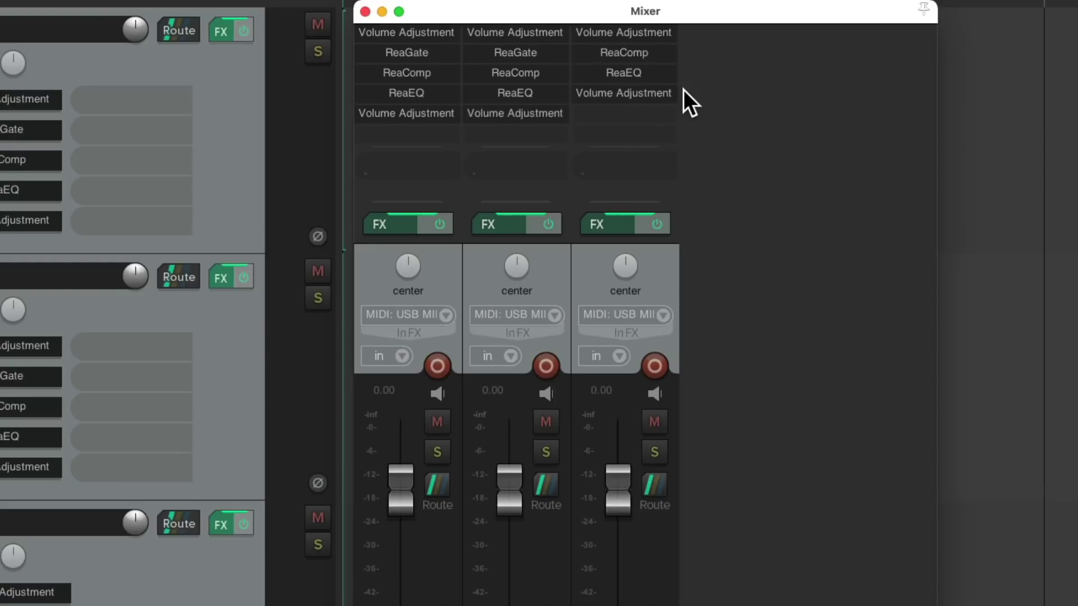
left_click(551, 68, "alt")
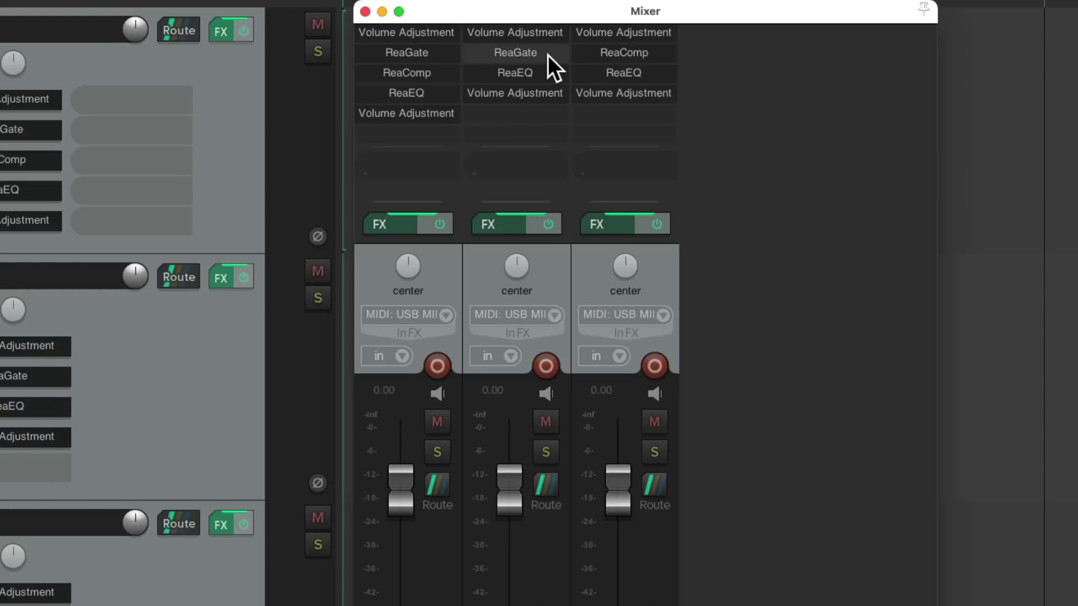
left_click(548, 55, "alt")
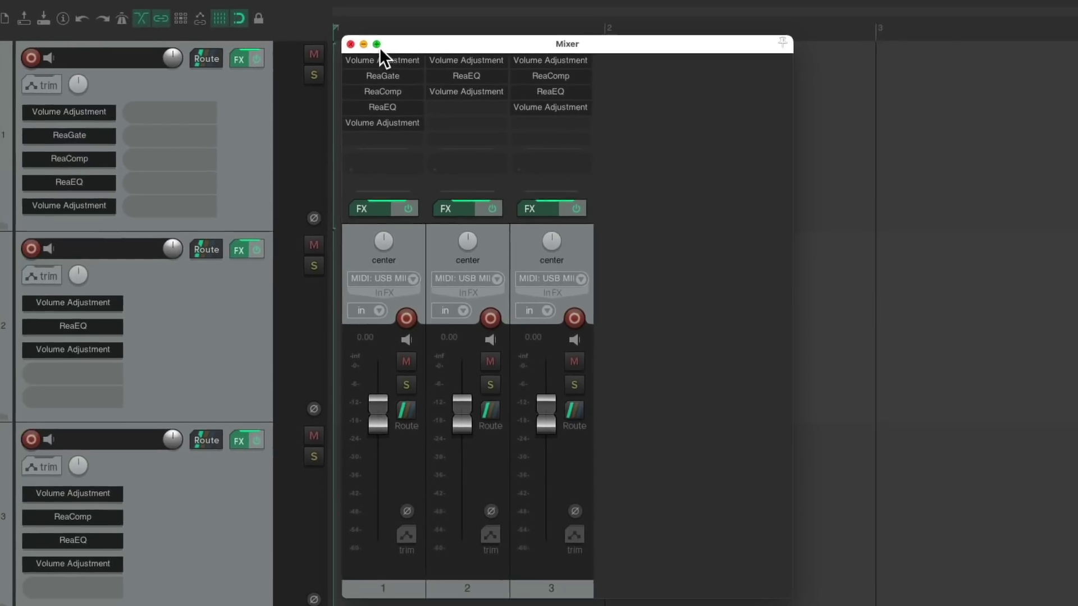
In a new project, add a track and load JS: MIDI Transpose Notes found by filtering 'midi transpose'
left_click(365, 11)
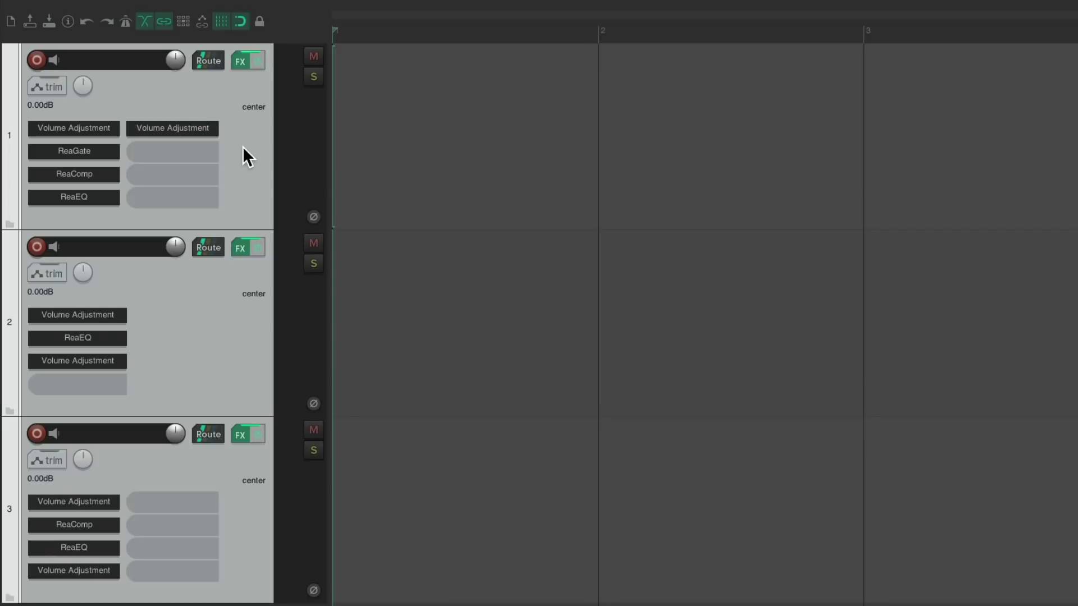
key("ctrl+n")
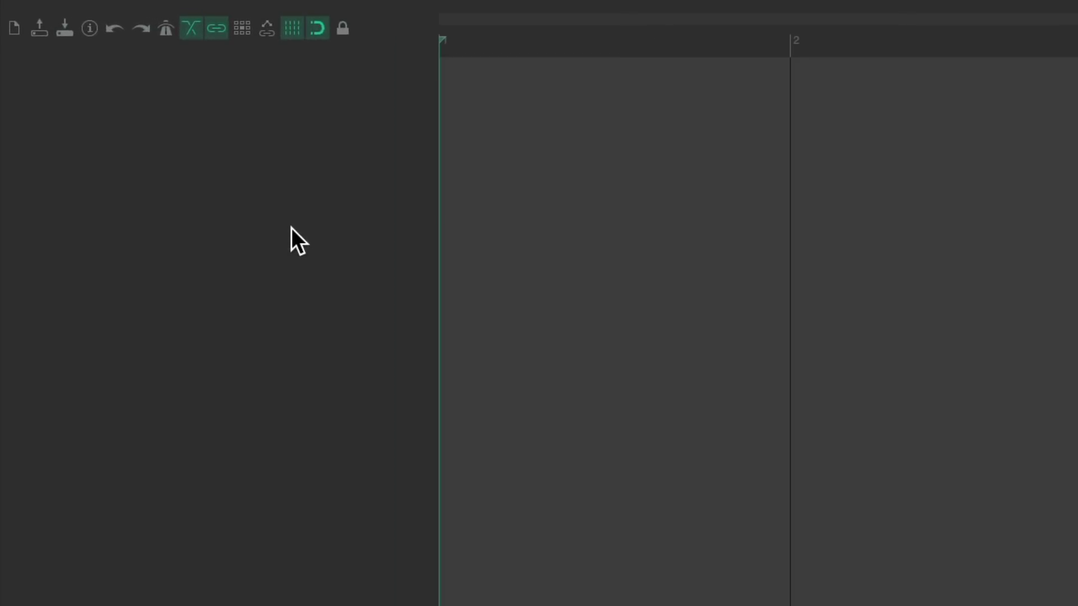
double_click(254, 199)
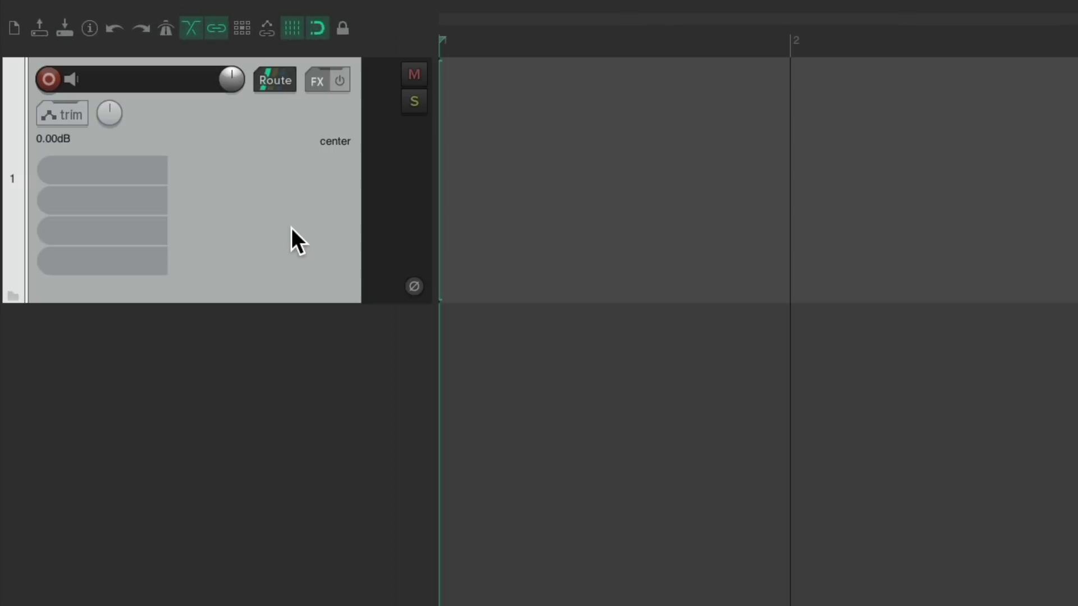
left_click(318, 82)
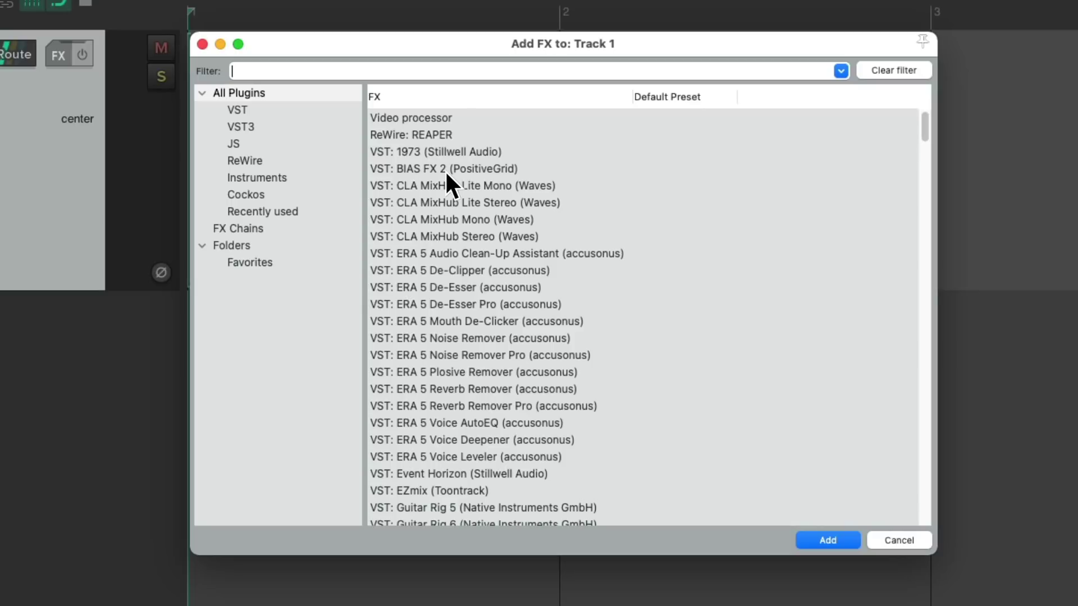
type("midi tran")
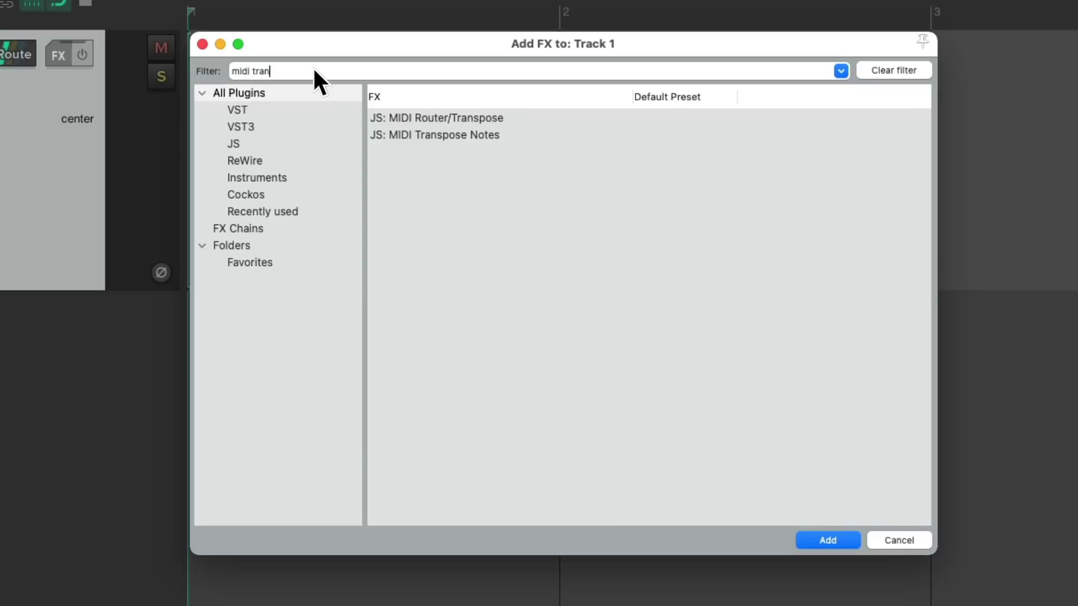
type("spose")
left_click(437, 136)
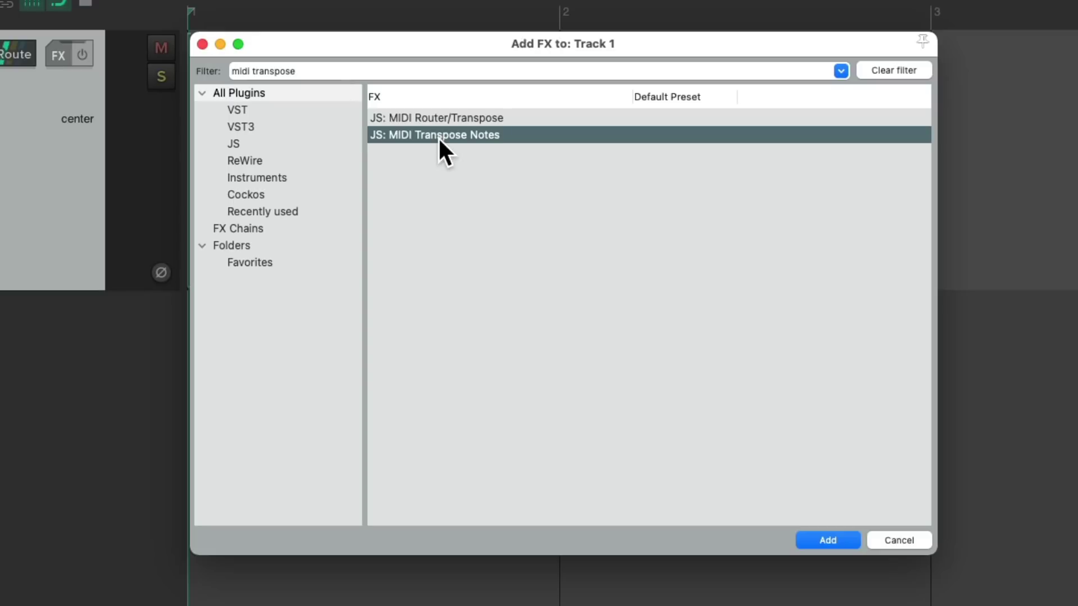
double_click(438, 136)
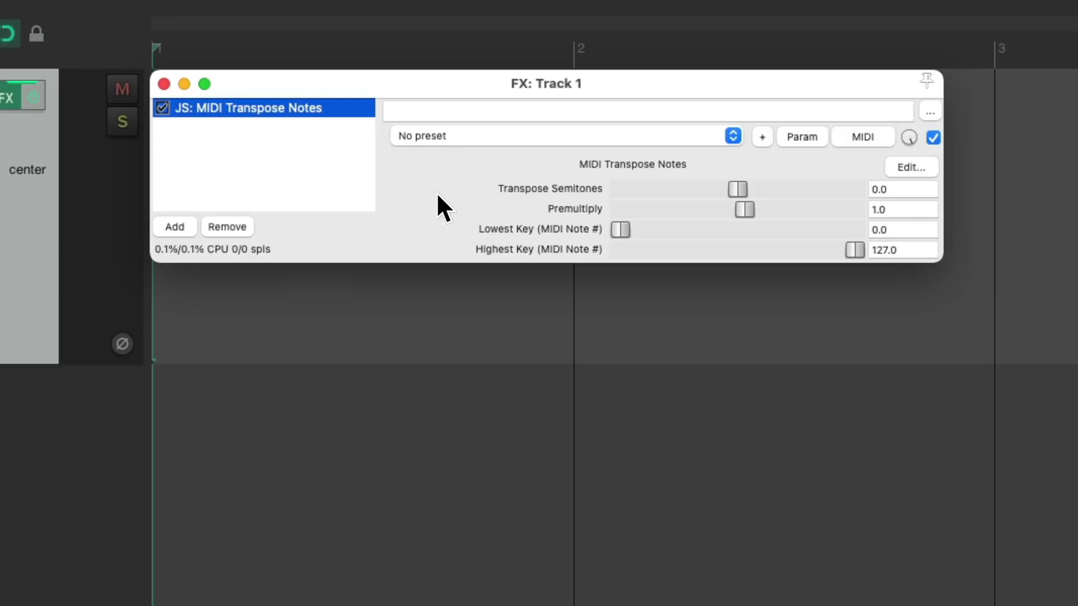
Rename MIDI Transpose Notes to '----------' and duplicate it into five dummy slots
right_click(322, 110)
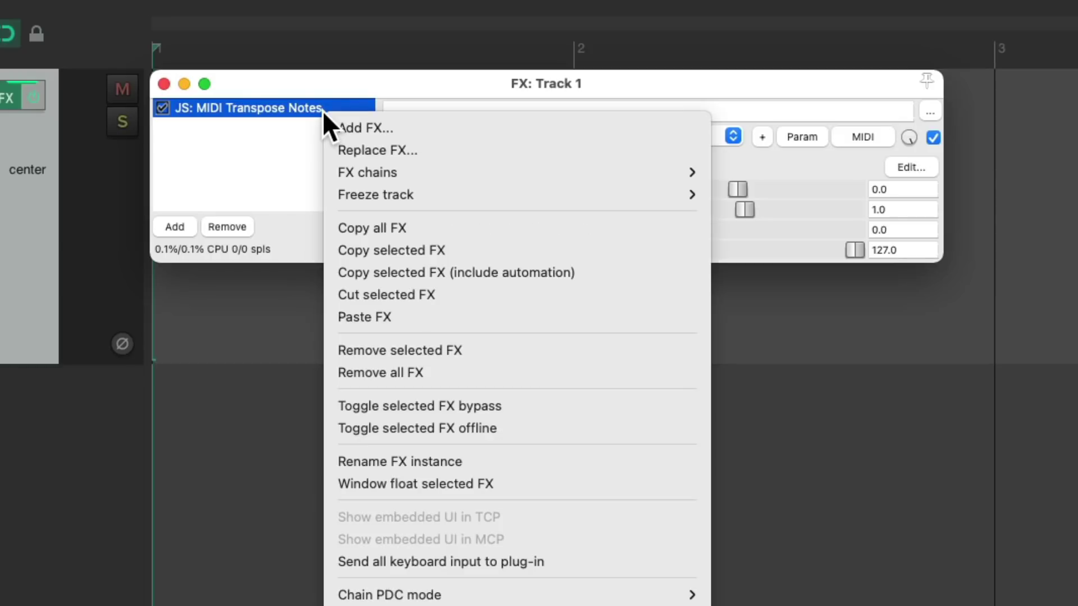
left_click(555, 462)
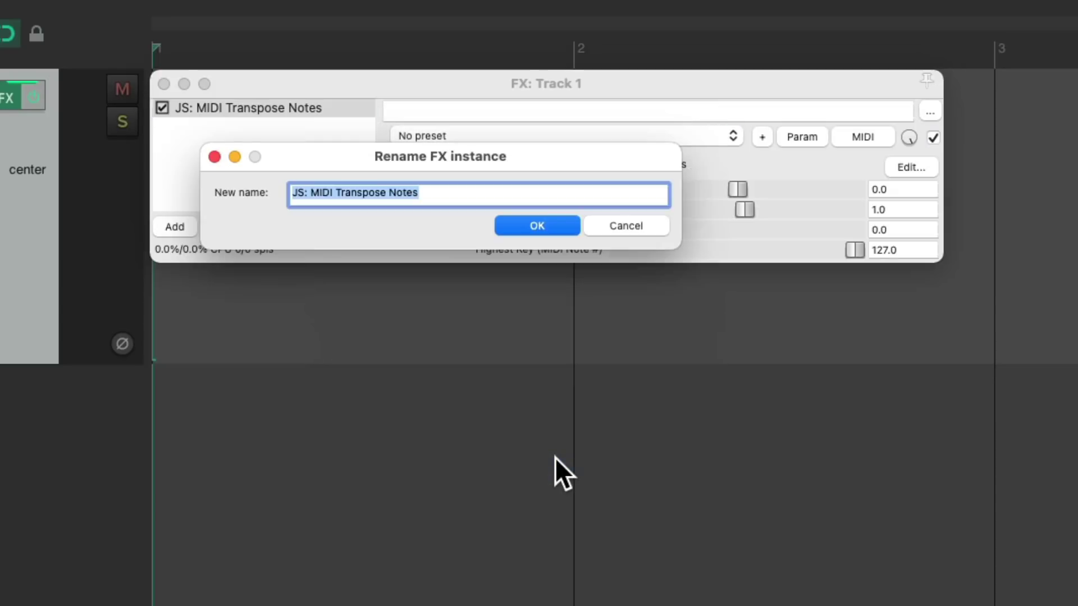
type("----")
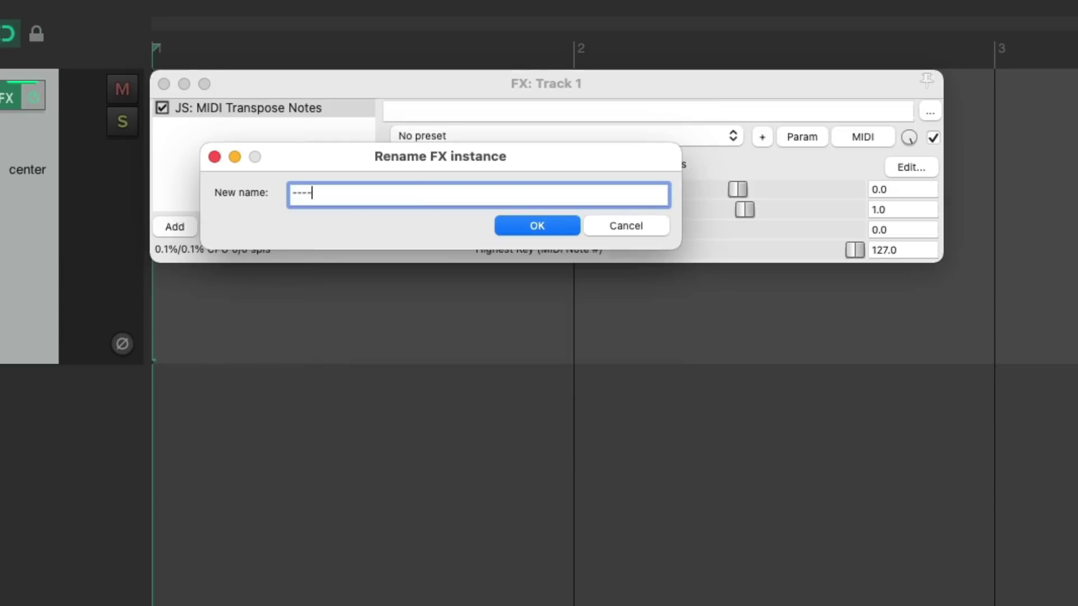
type("------")
left_click(552, 221)
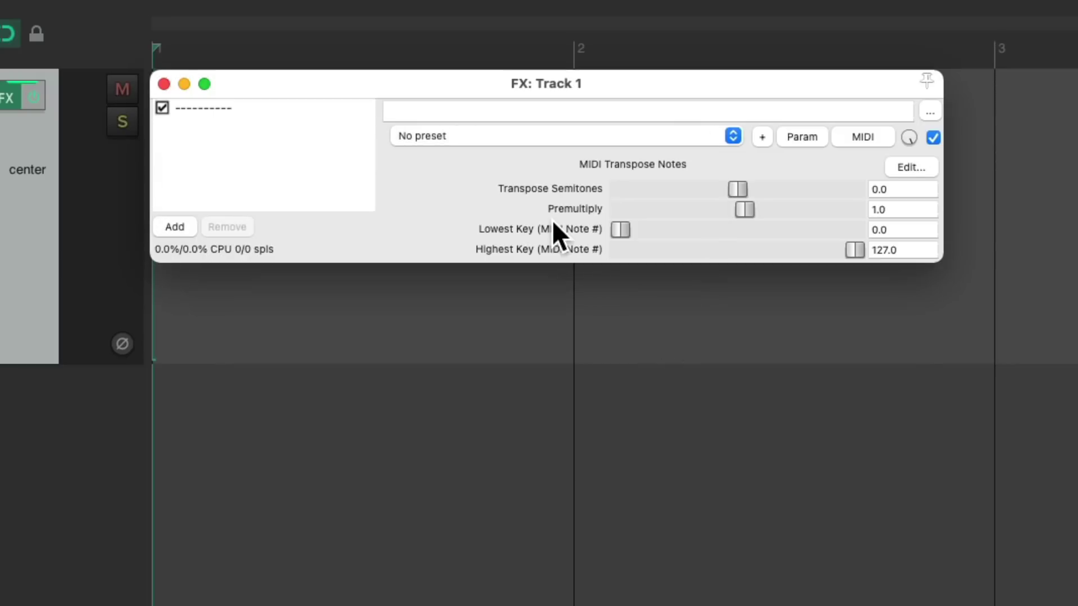
left_click(277, 114)
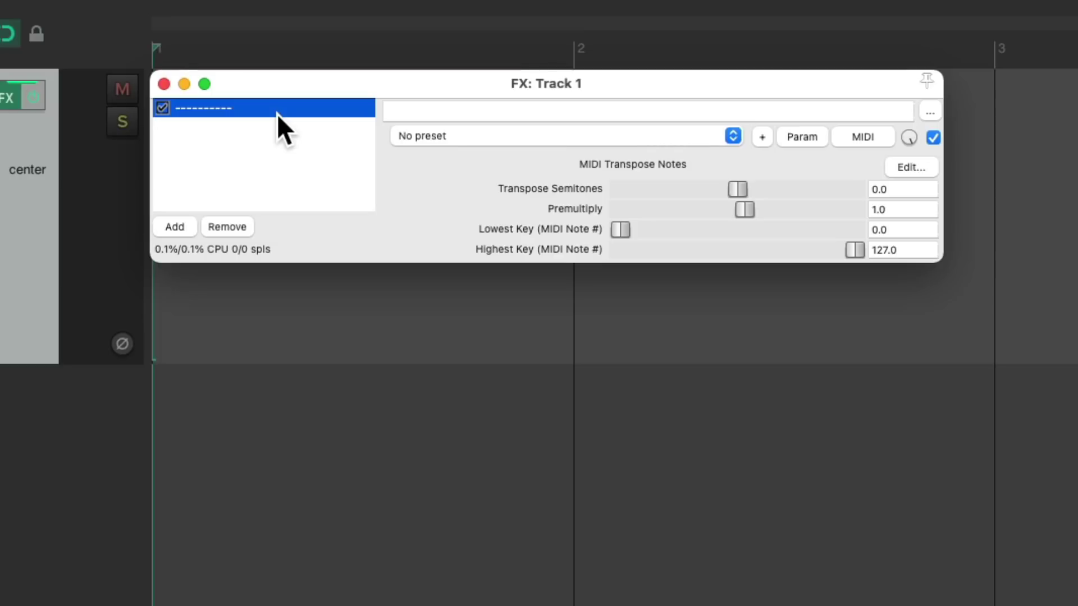
key("super+v")
key("super+v")
key("super+v")
key("super+v")
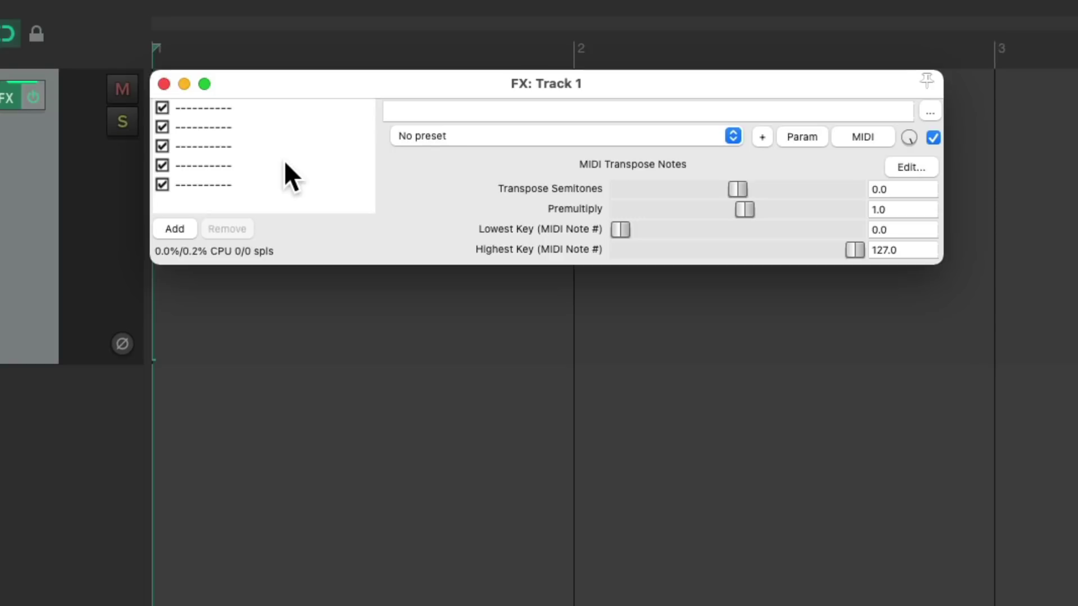
Remove two dummy slots and add two Volume Adjustments from Favorites, moving one to the top
left_click(265, 181)
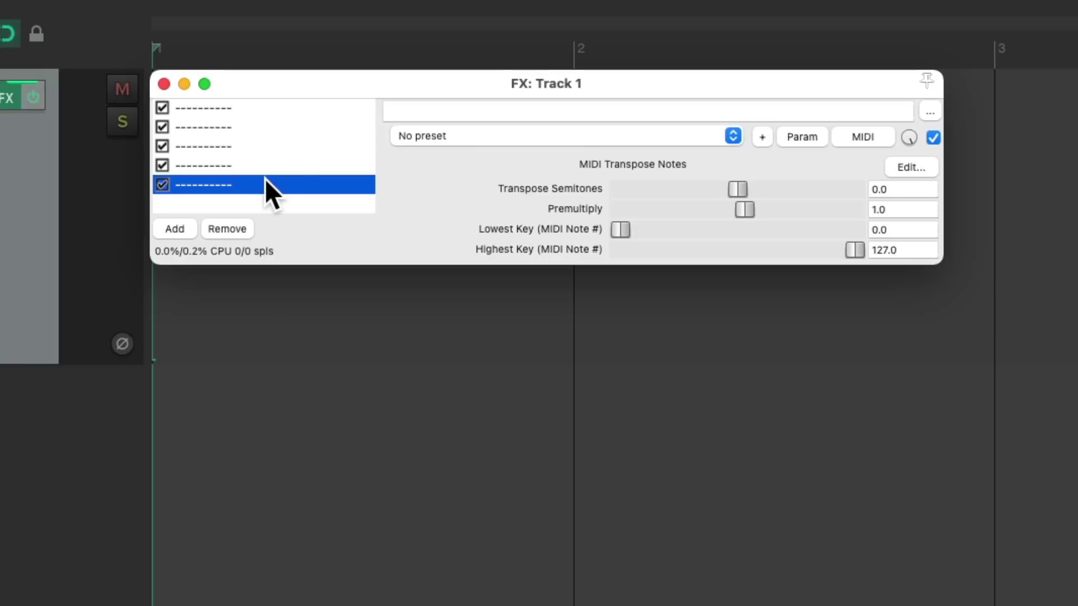
left_click(236, 226)
left_click(237, 227)
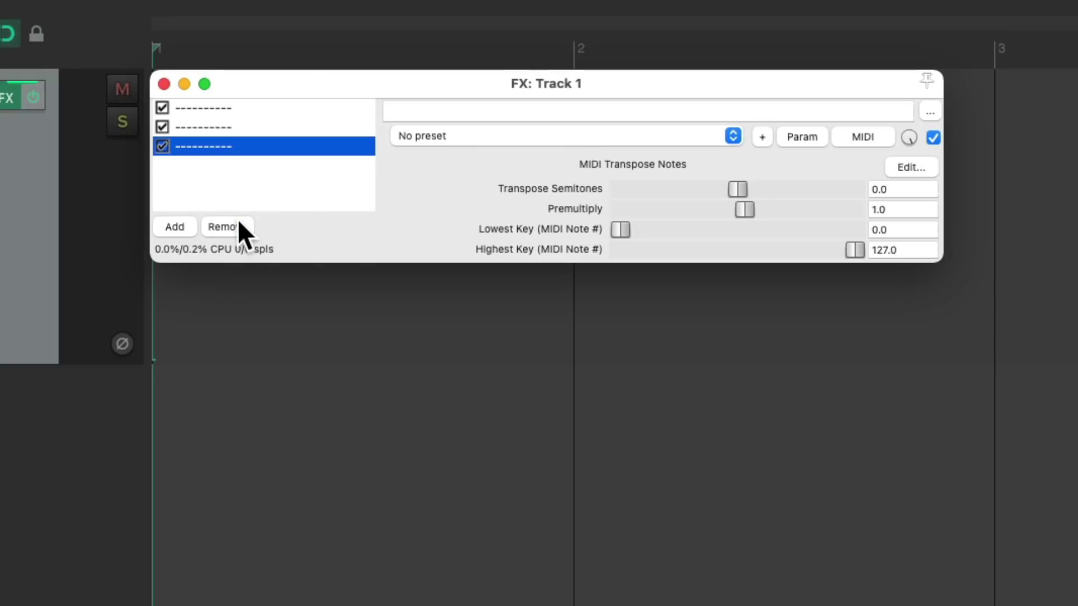
double_click(257, 183)
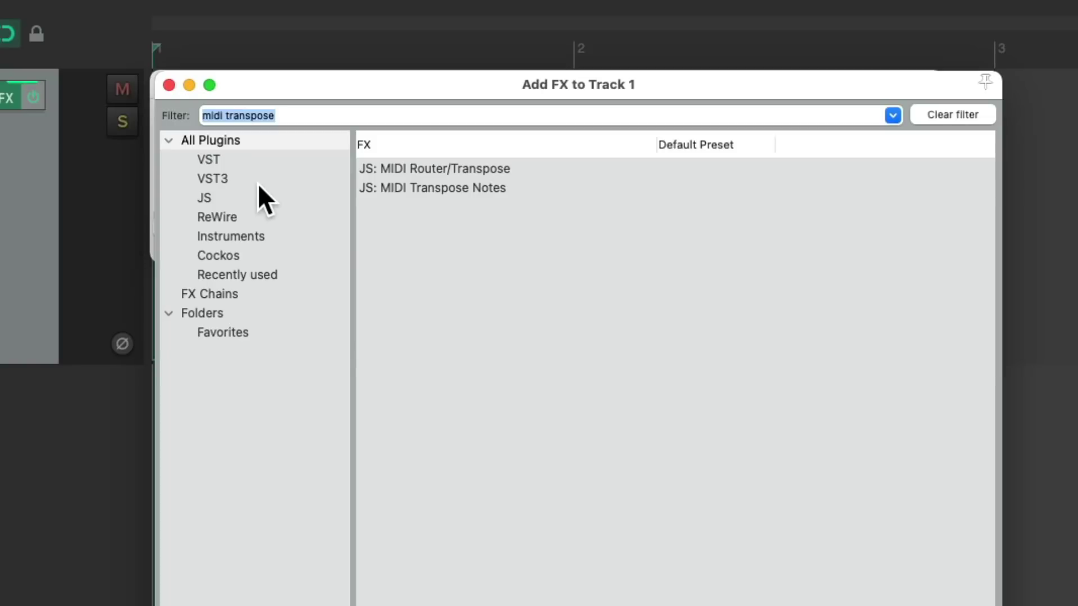
left_click(261, 335)
left_click(523, 226)
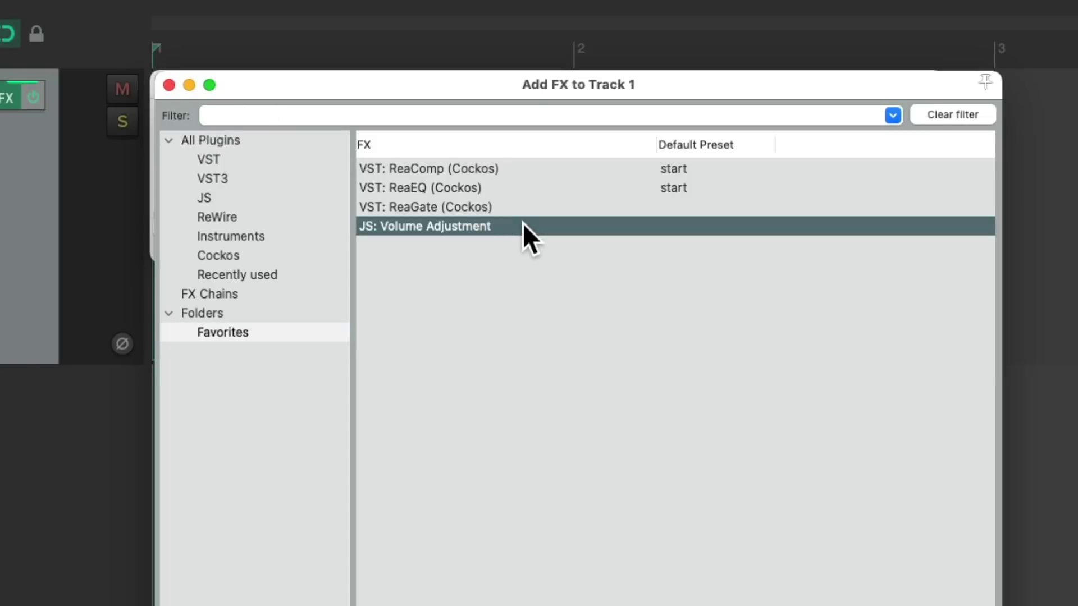
double_click(523, 224)
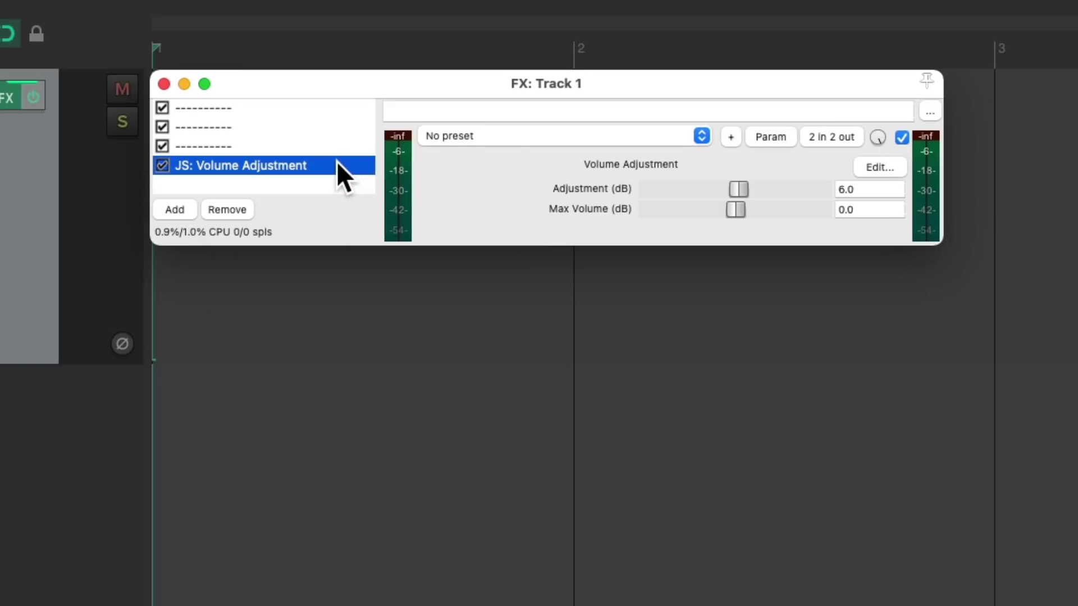
left_click(306, 165)
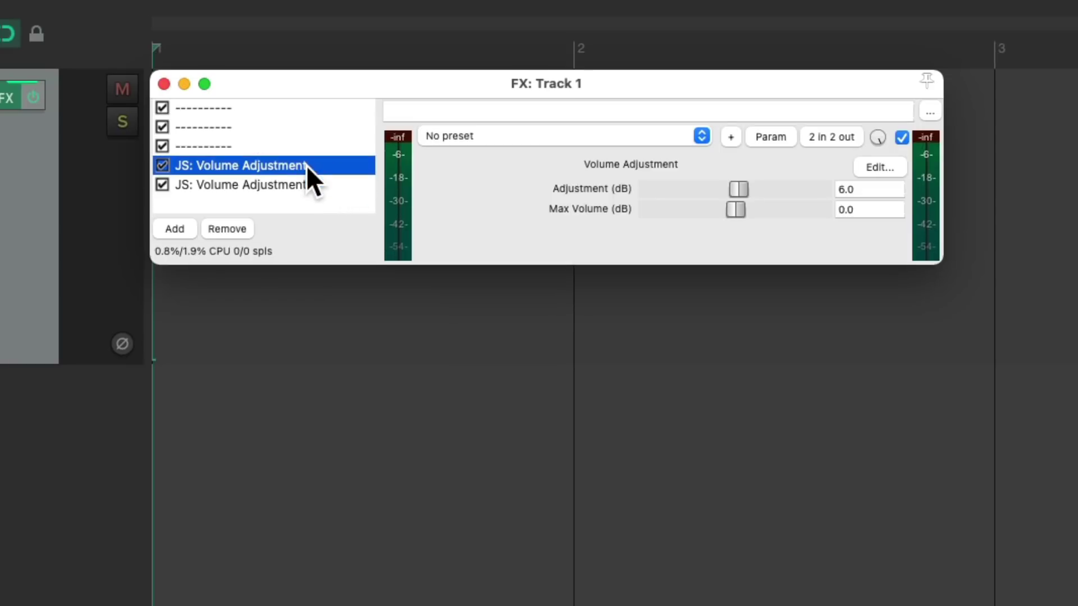
left_click_drag(305, 165, 265, 111)
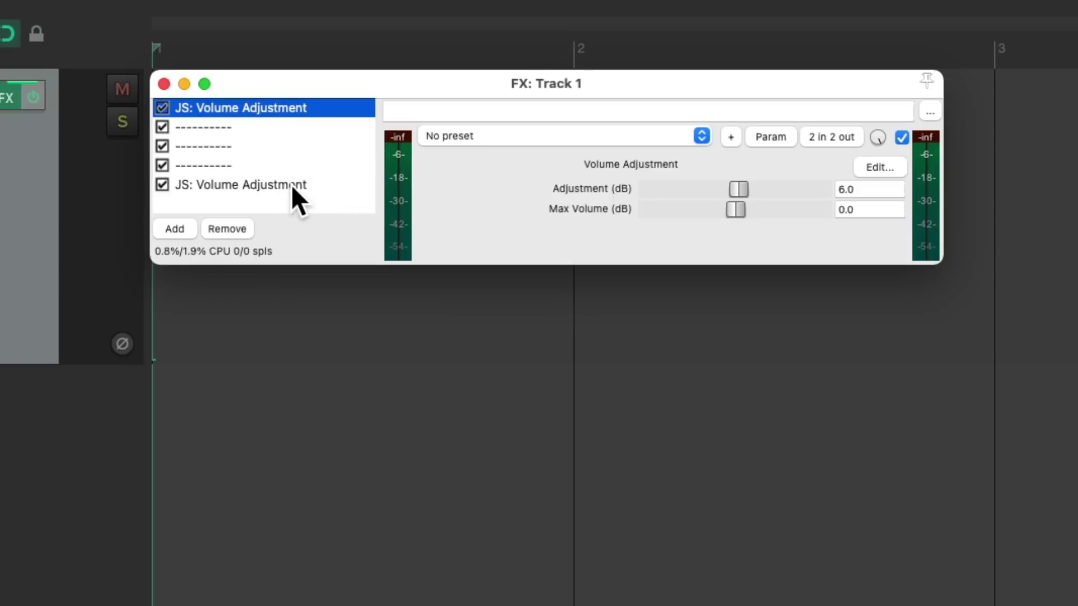
Rename the top Volume Adjustment 'Pre FX Volume' and the bottom one 'Post FX Volume'
right_click(275, 106)
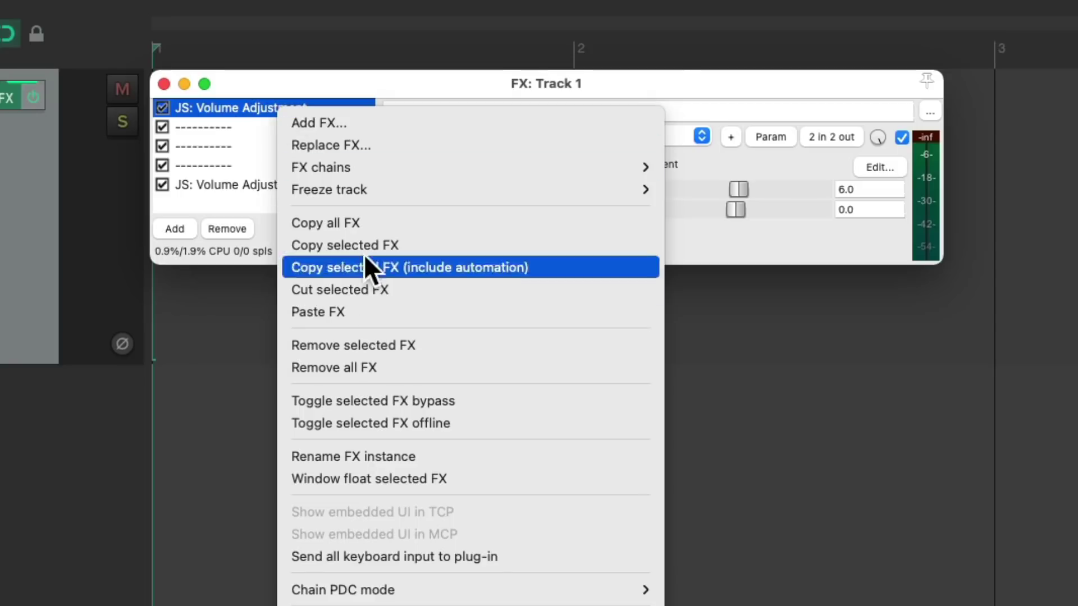
left_click(285, 456)
type("Pre FX Vo")
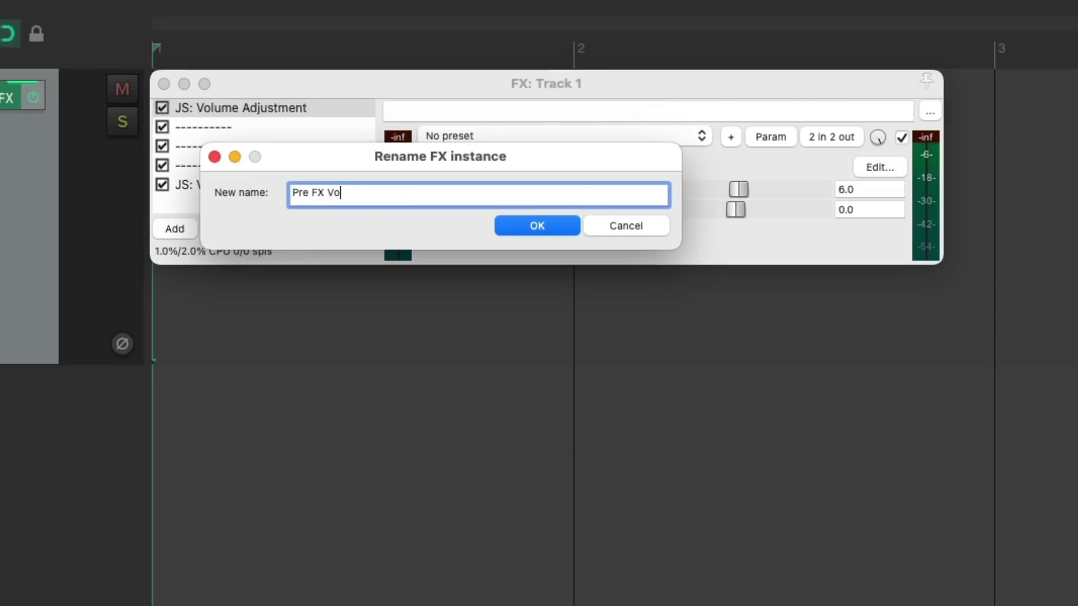
type("lume")
key("Return")
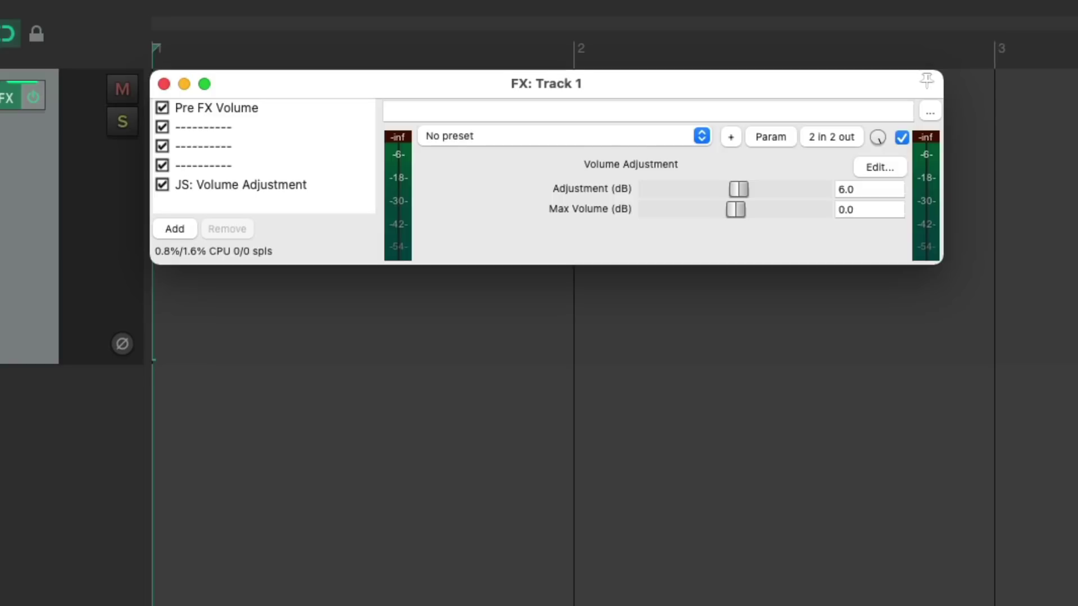
right_click(301, 184)
left_click(318, 534)
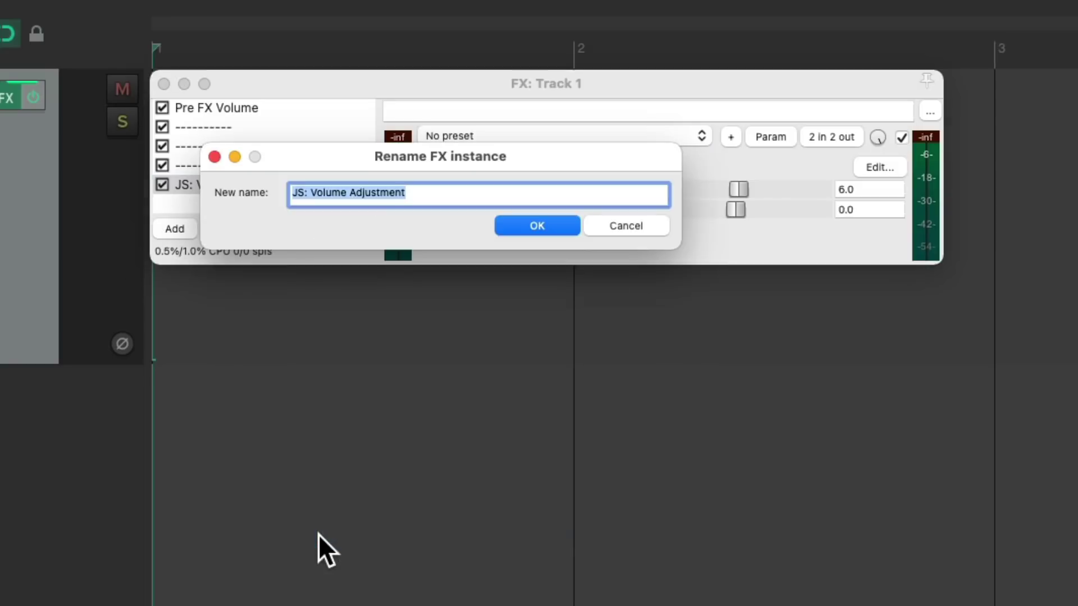
type("Post FX Volume")
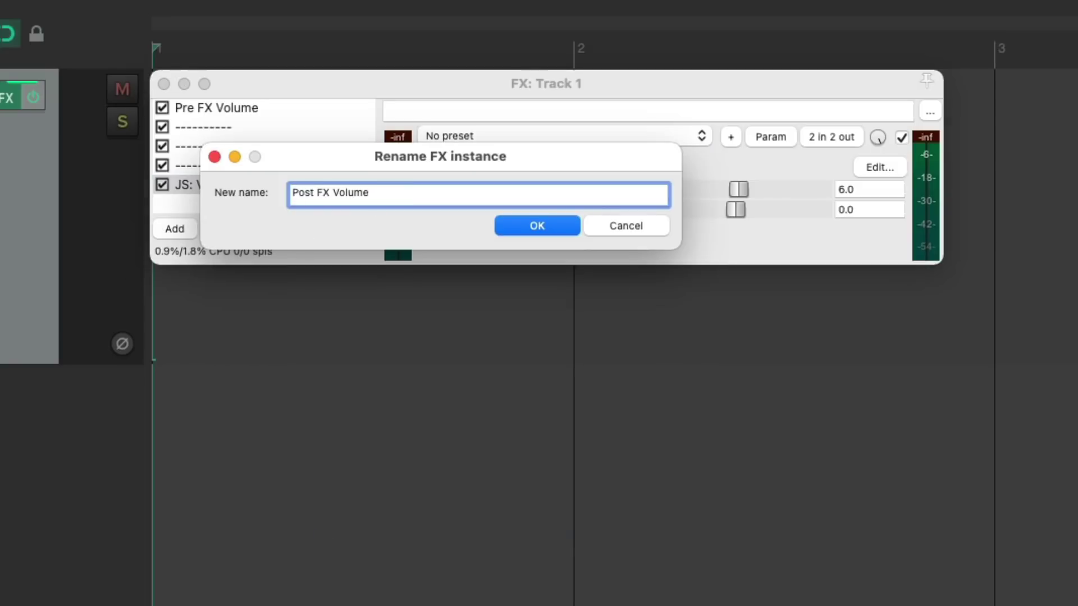
key("Return")
left_click(288, 108)
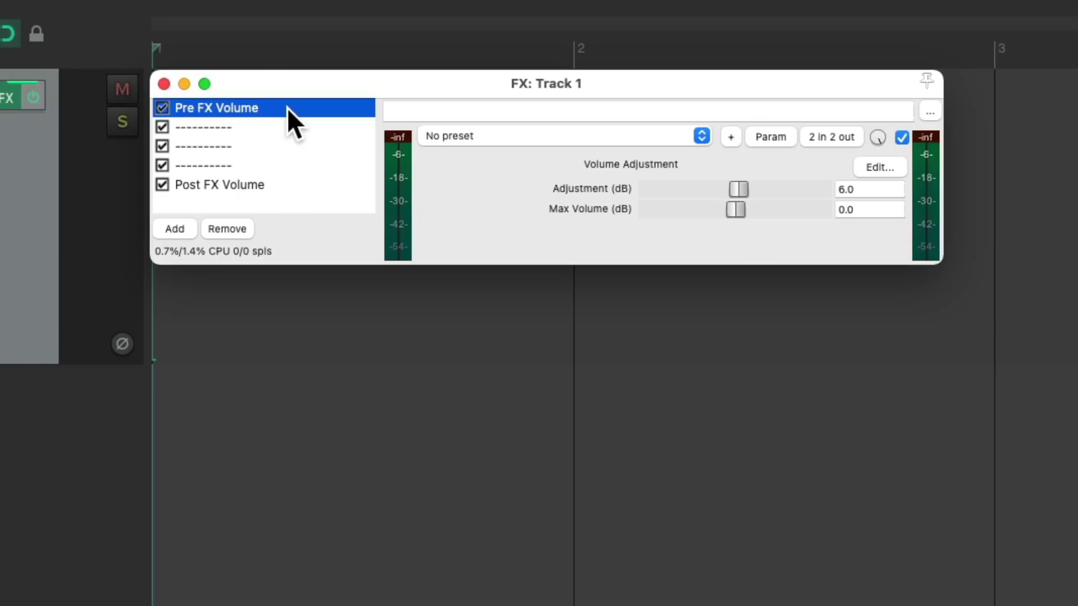
left_click(282, 181)
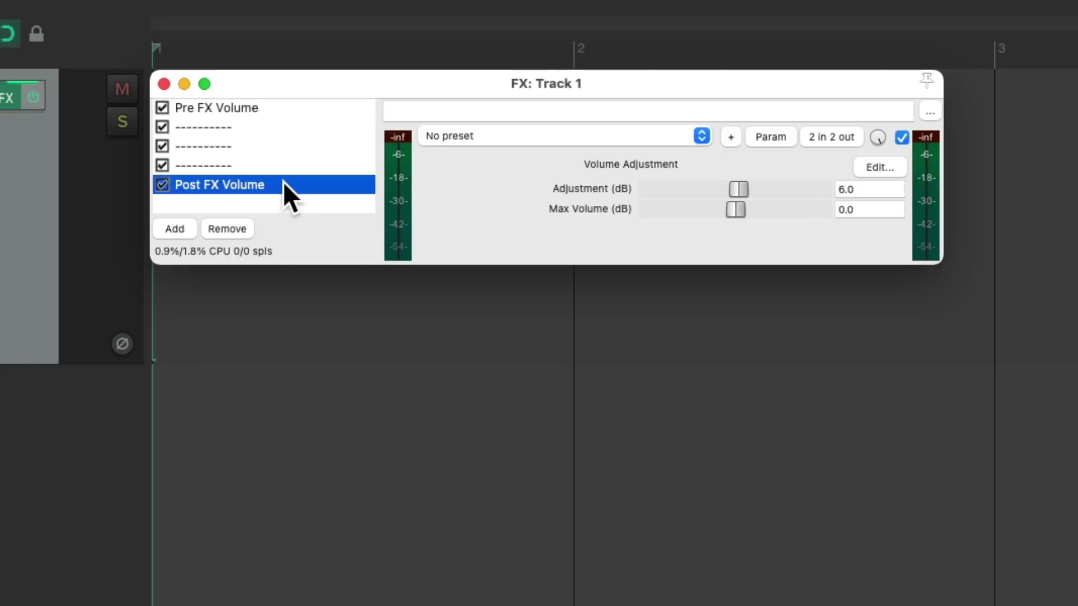
Enter 0 dB as the Adjustment value for Post FX Volume and Pre FX Volume
left_click(863, 194)
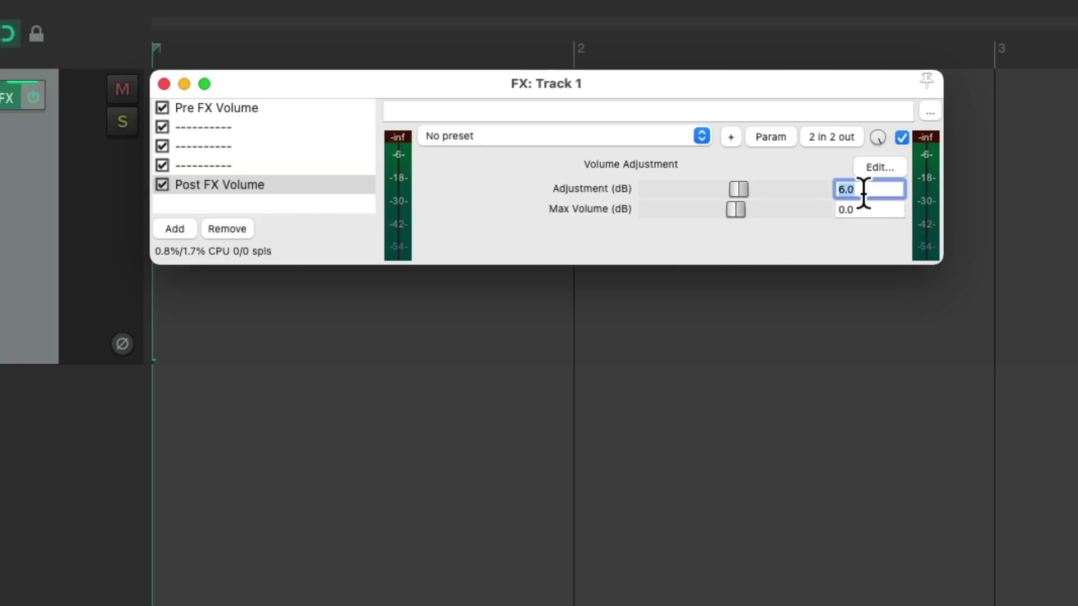
type("0")
key("Return")
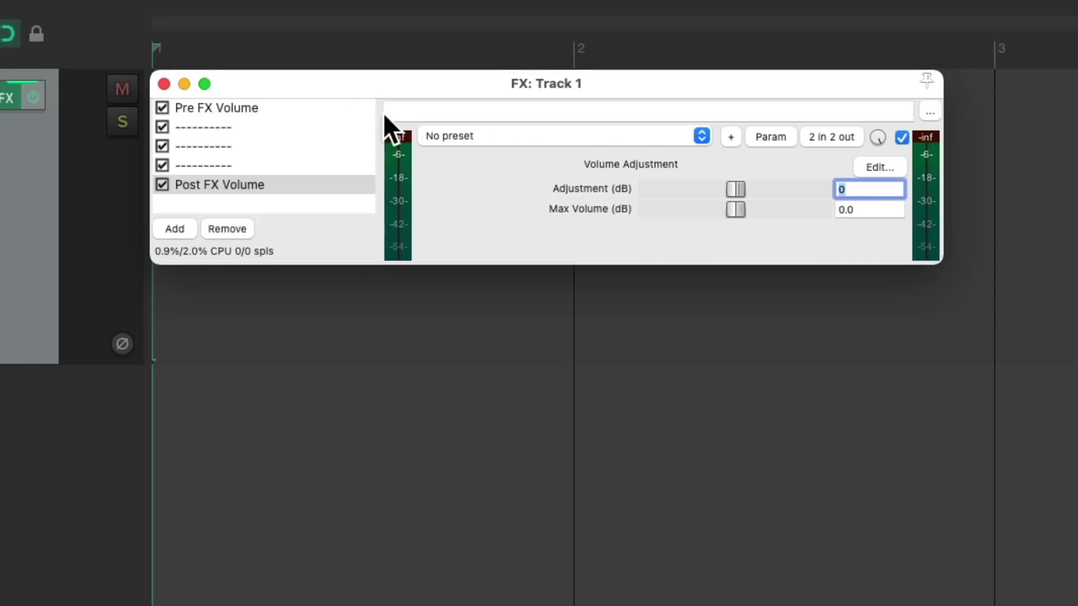
left_click(328, 108)
left_click(873, 189)
key("BackSpace")
key("BackSpace")
key("BackSpace")
type("0")
key("Return")
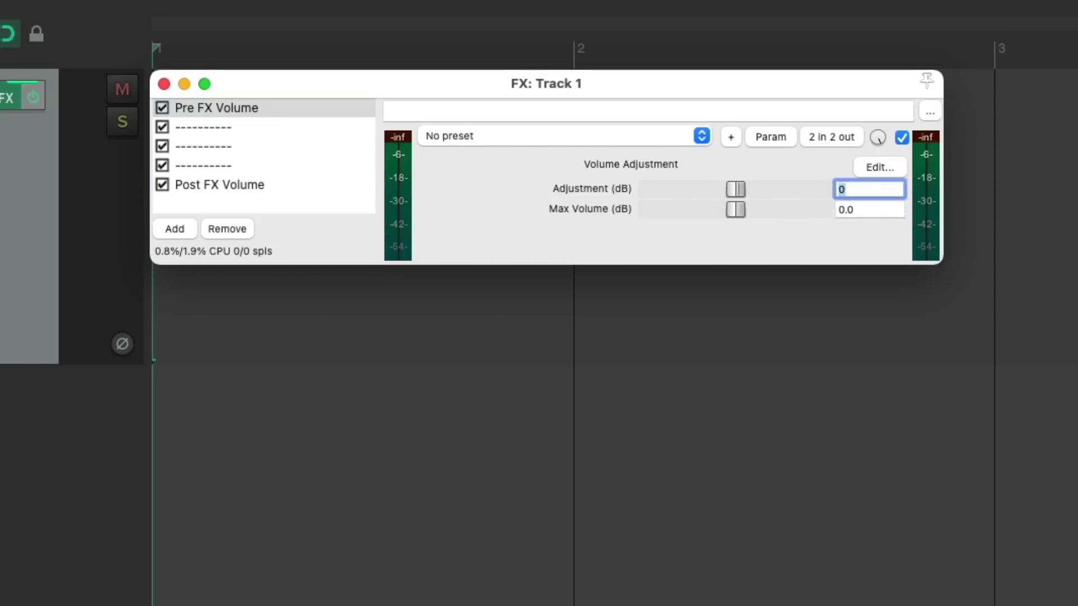
Drag Pre FX Volume to about -41 dB, then reset it to 0 dB
left_click_drag(731, 190, 707, 191)
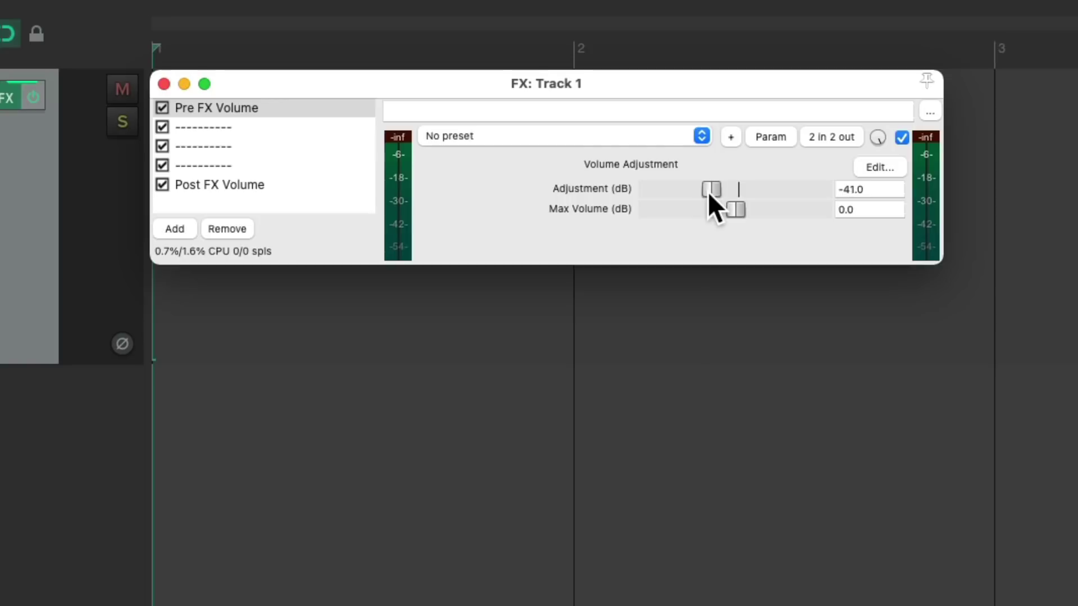
double_click(876, 191)
type("0")
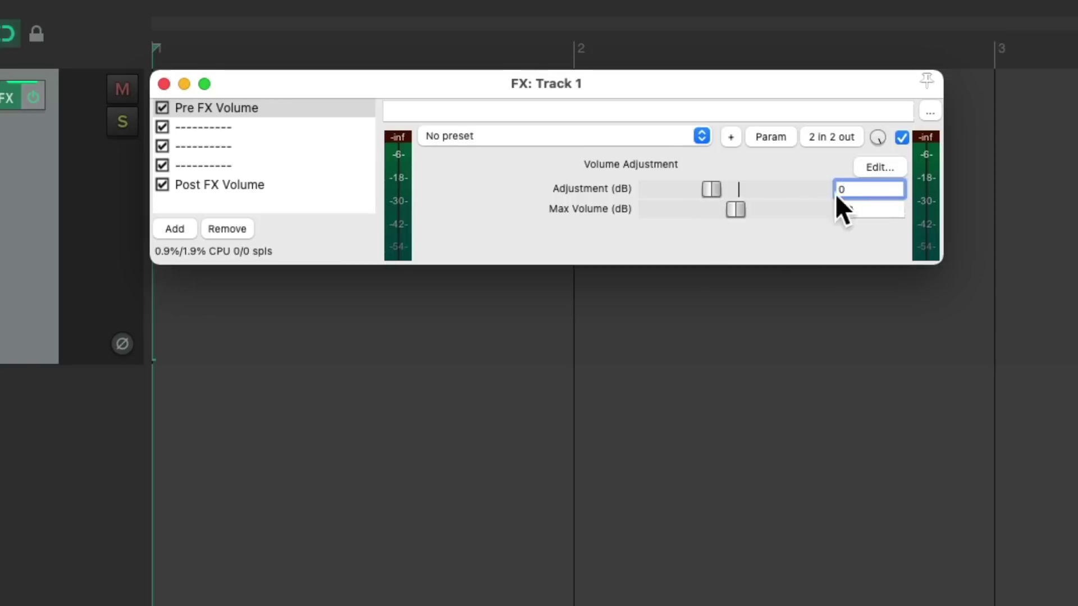
left_click(307, 133)
left_click(283, 190)
left_click(288, 198)
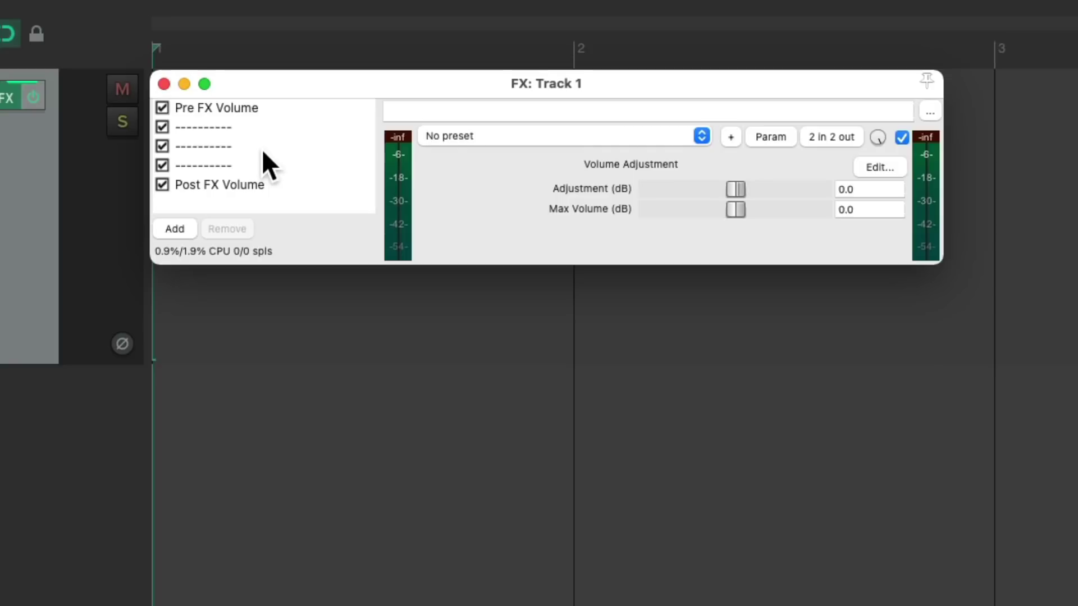
Use FX chains > Save all FX as default chain for new tracks, then close the FX window
right_click(279, 205)
mouse_move(285, 274)
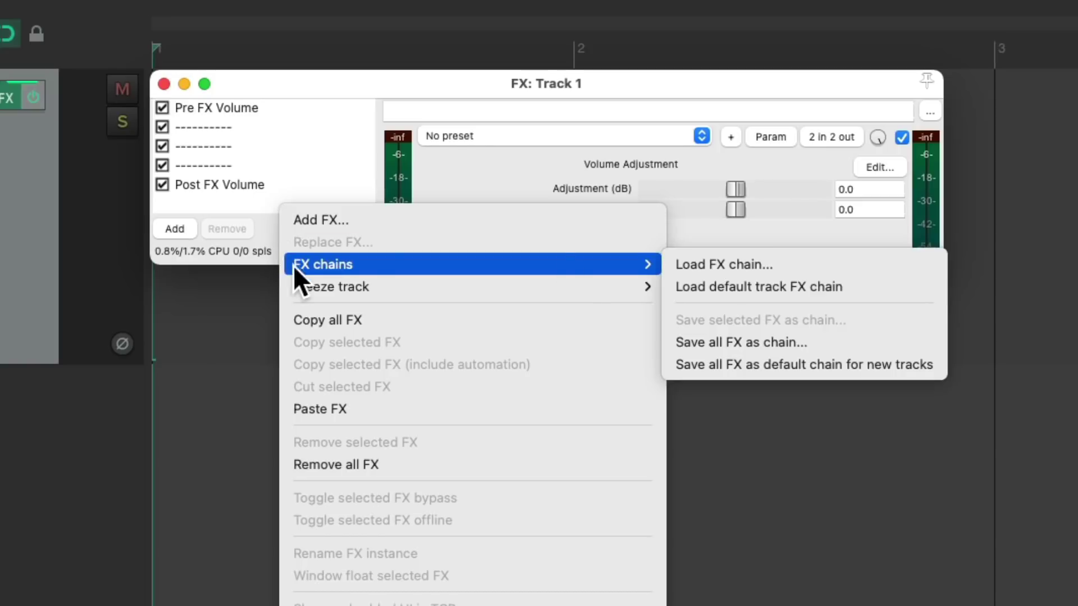
left_click(873, 372)
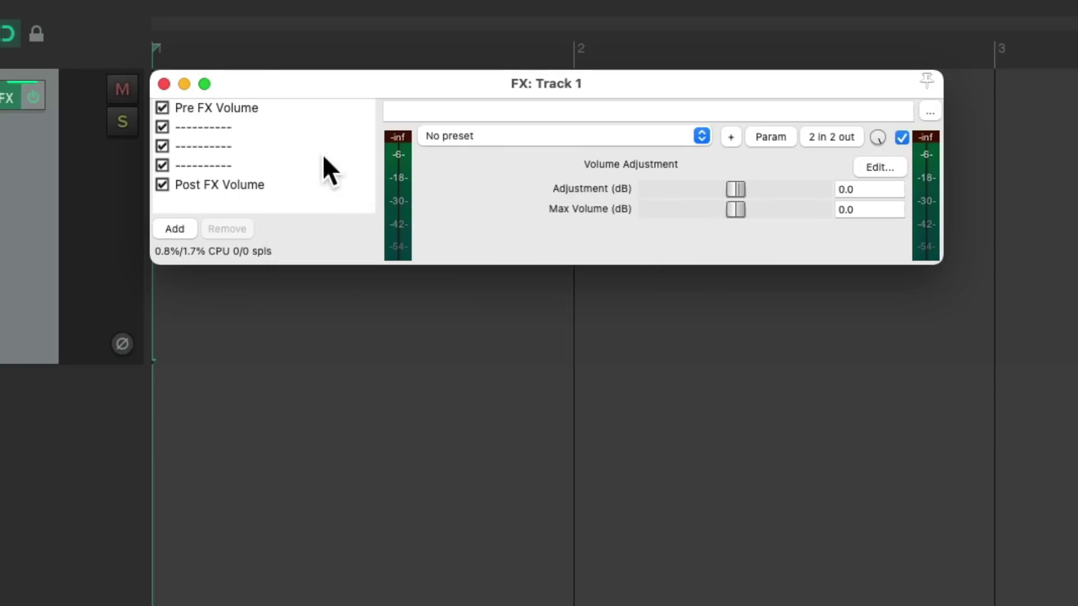
left_click(164, 84)
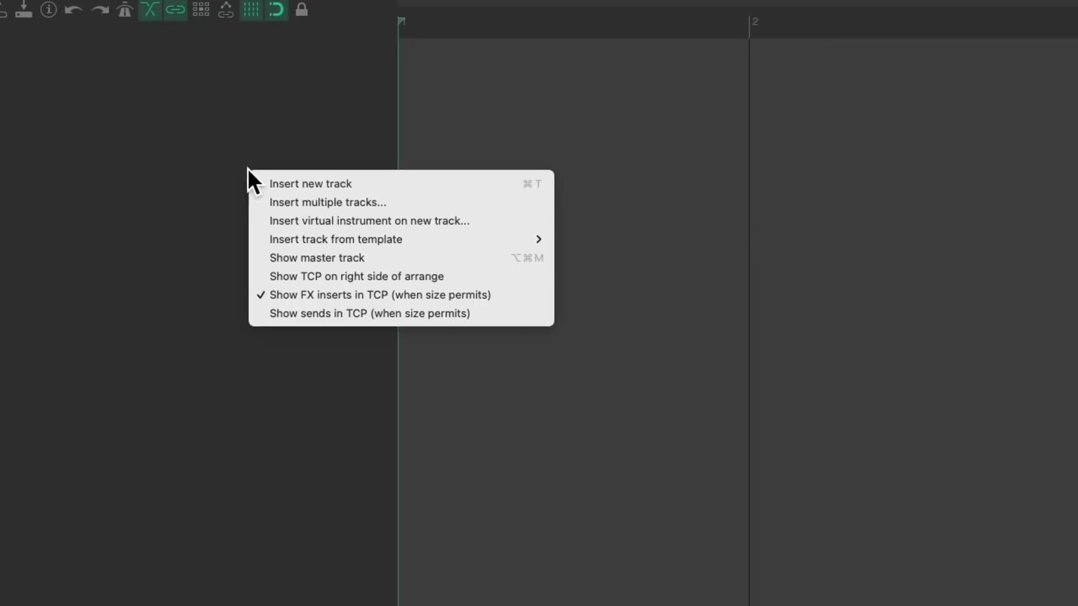
Insert 3 new tracks and check their default chains in the Mixer
left_click(254, 200)
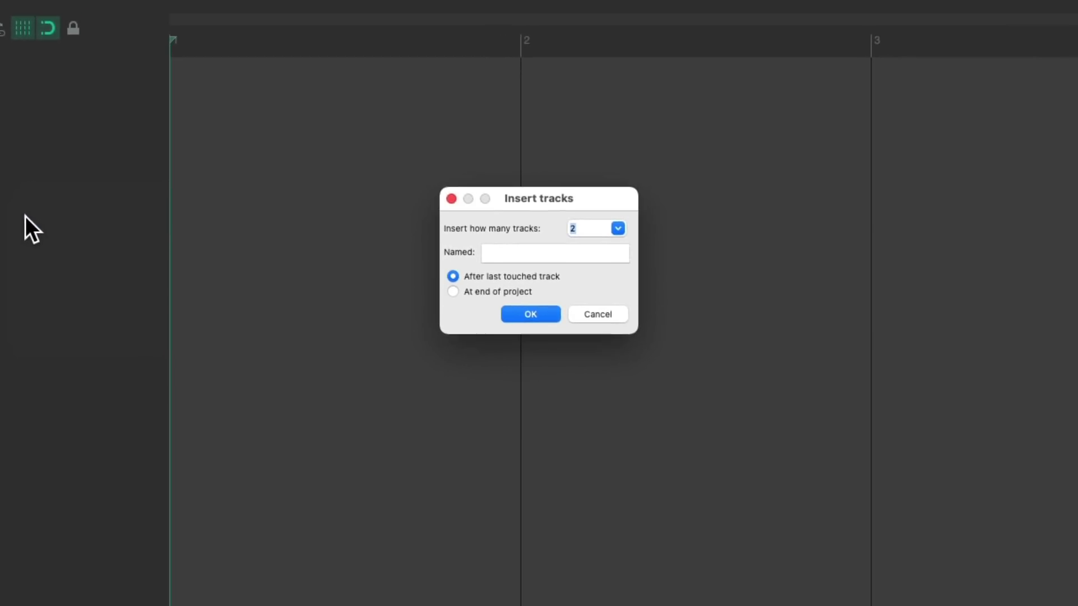
type("3")
left_click(548, 314)
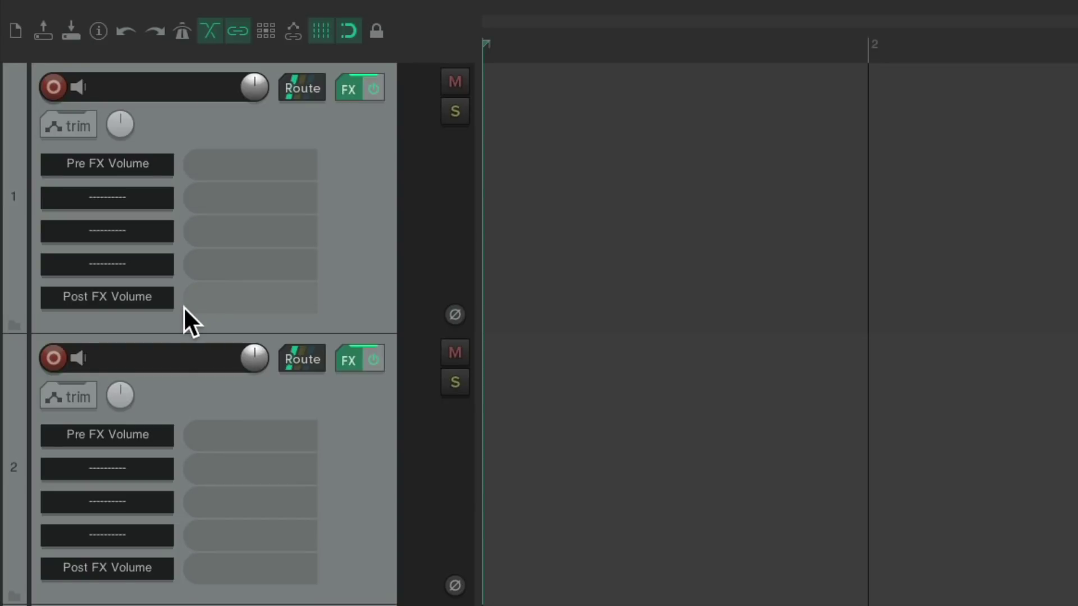
key("ctrl+m")
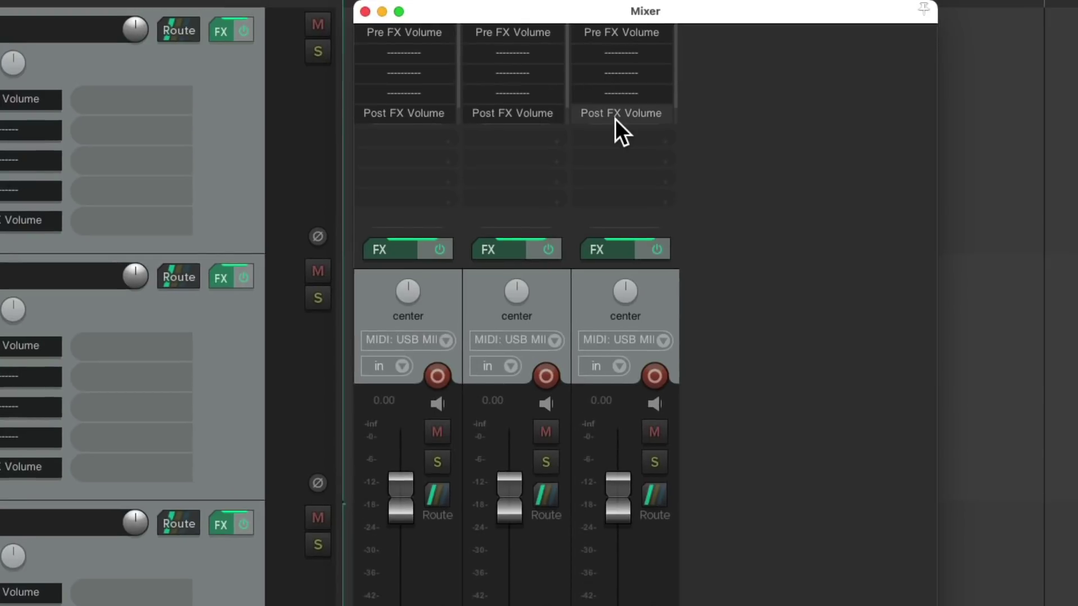
left_click(365, 12)
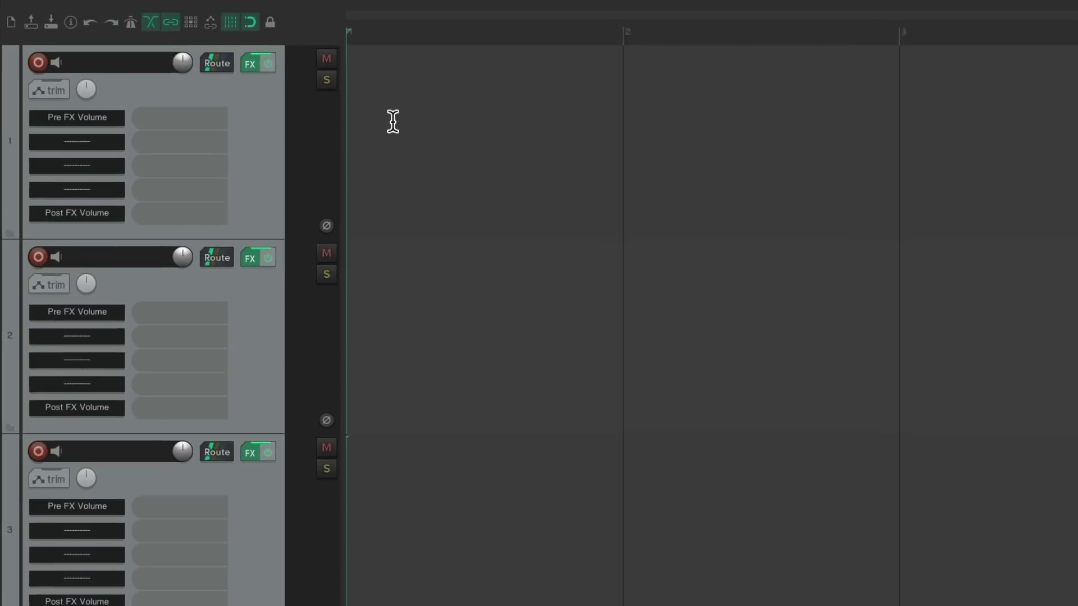
Insert ReaGate from Favorites just under Pre FX Volume, then remove a slot to restore the original chain
left_click(323, 78)
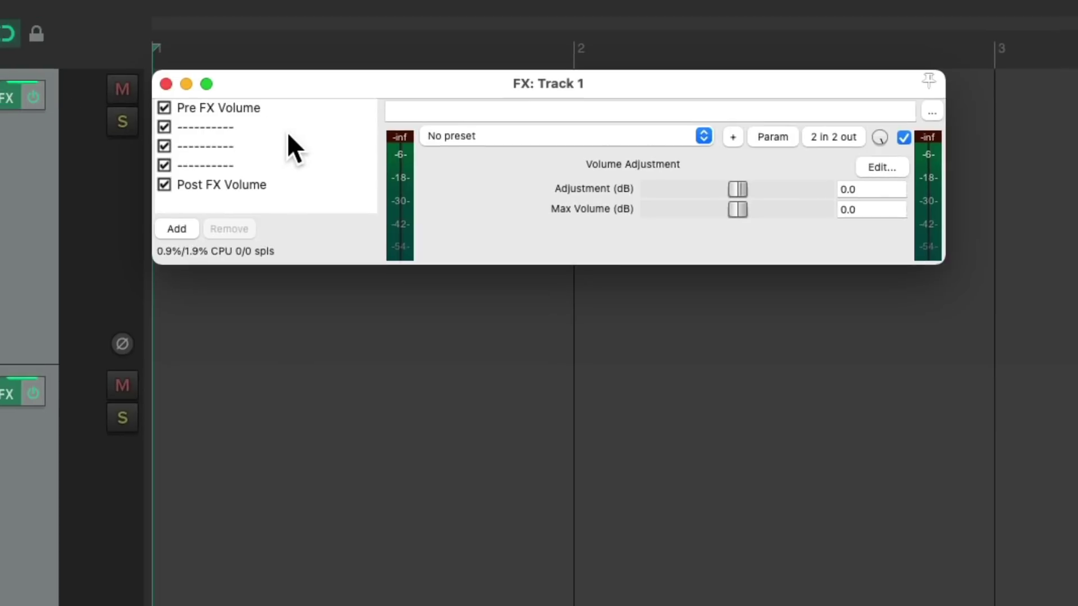
left_click(171, 224)
left_click(258, 333)
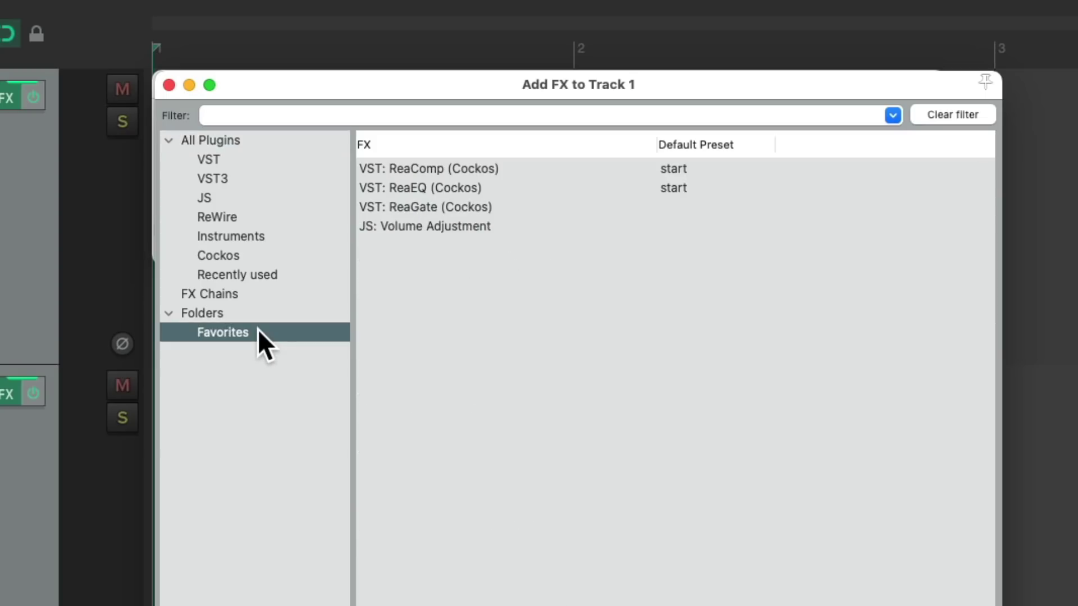
left_click(506, 207)
double_click(505, 207)
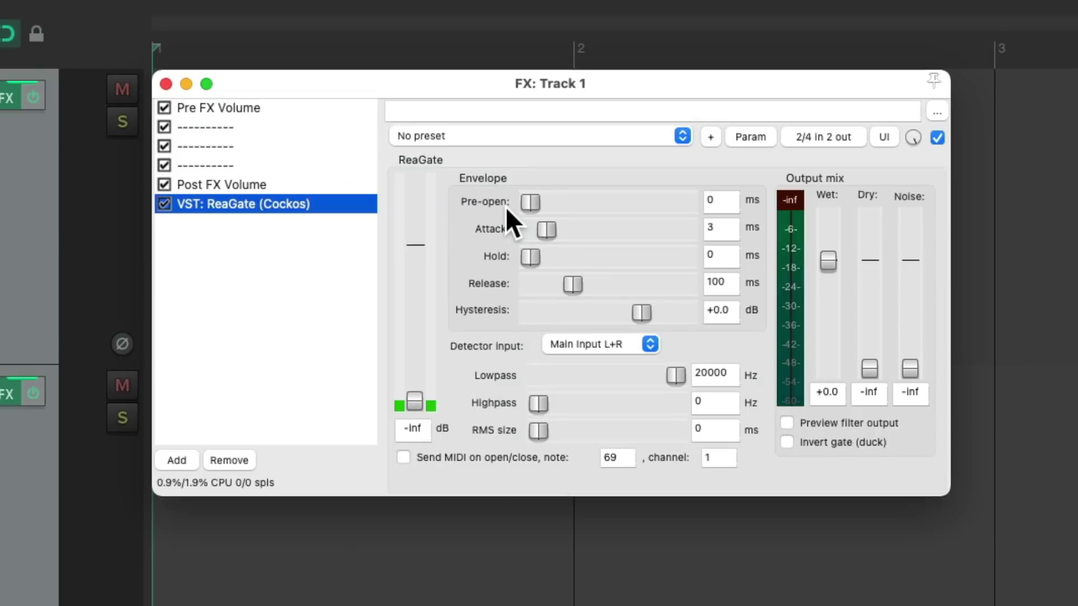
left_click_drag(239, 207, 251, 129)
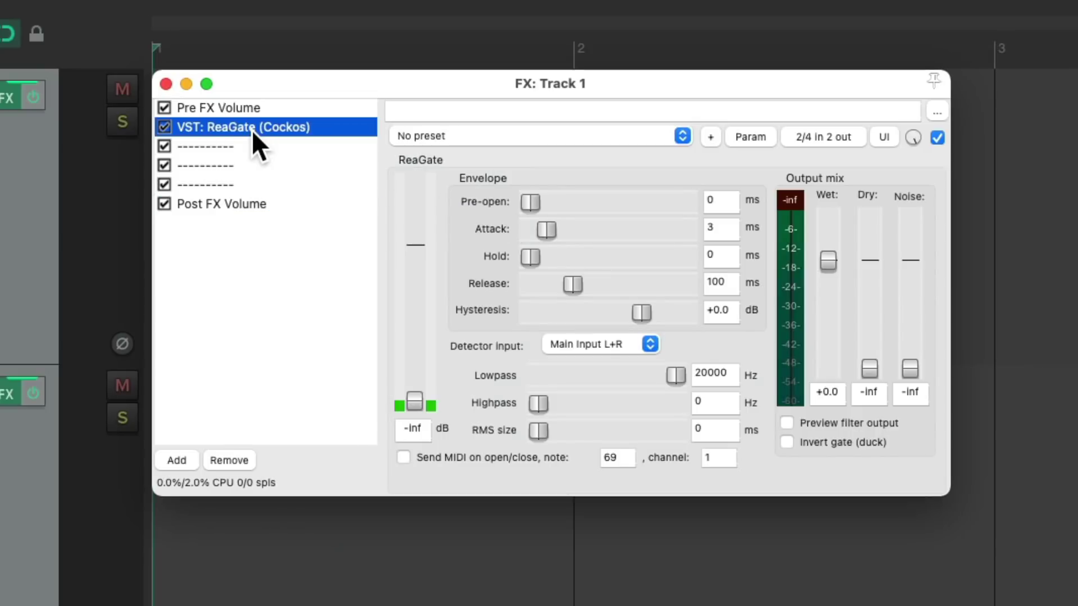
left_click(259, 145)
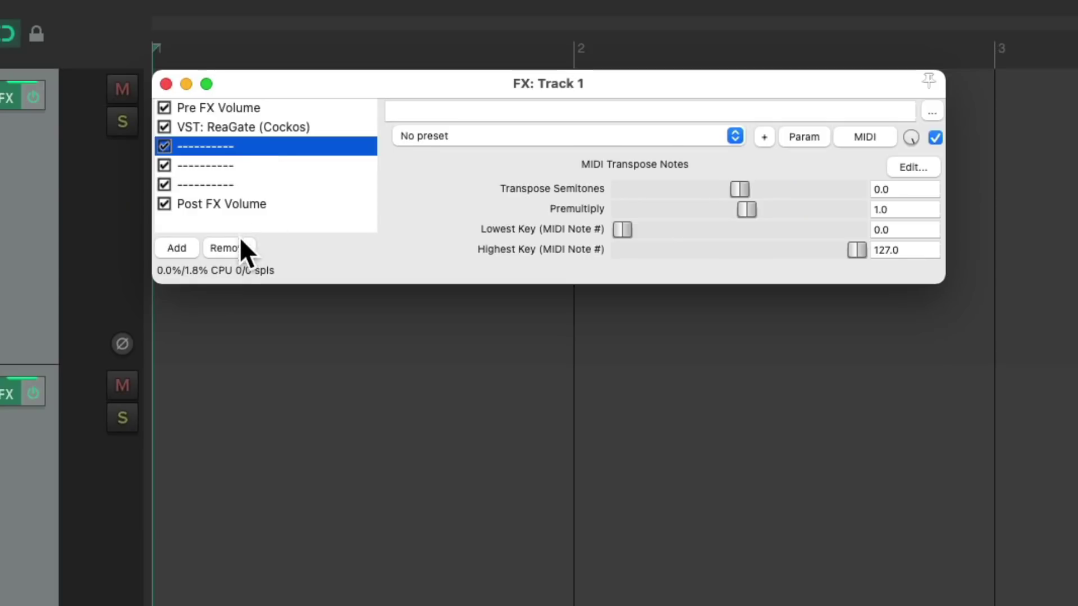
left_click(238, 246)
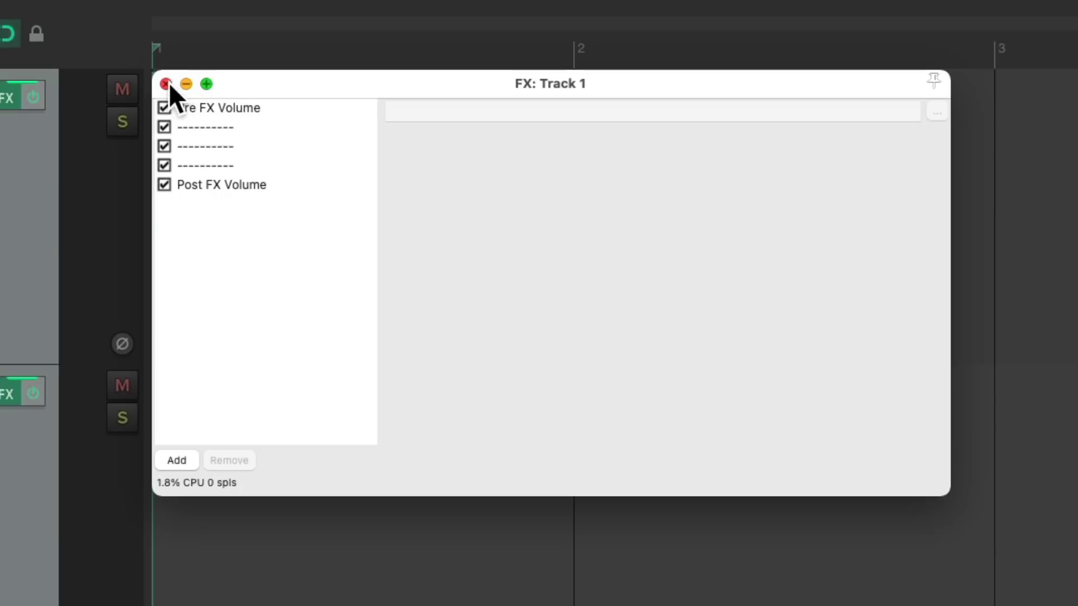
Drop ReaGate from Favorites into track 1's second FX slot and delete one dummy slot
left_click(166, 84)
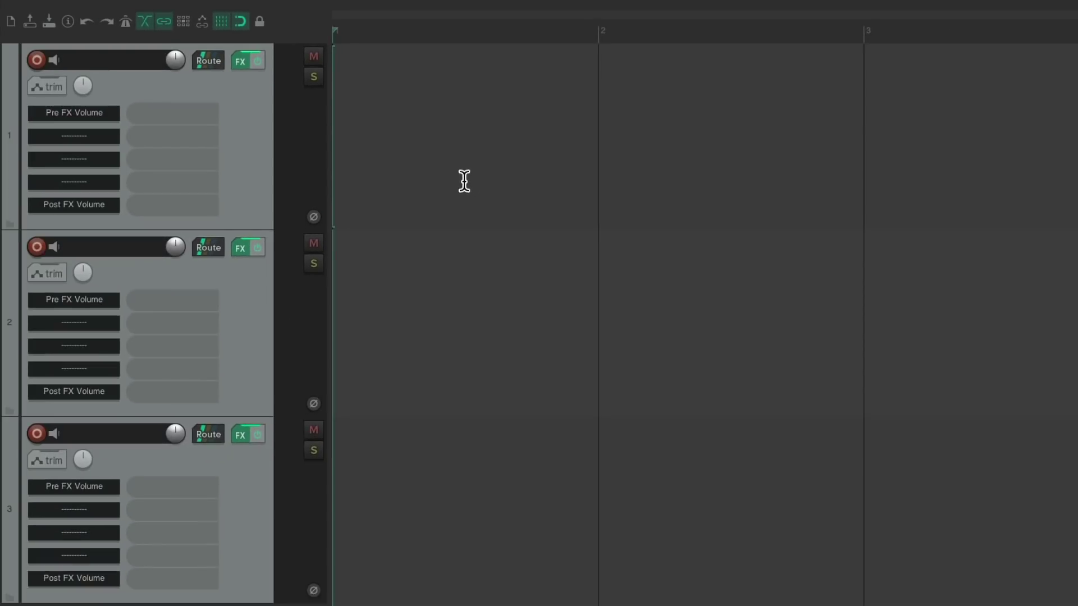
key("shift+f")
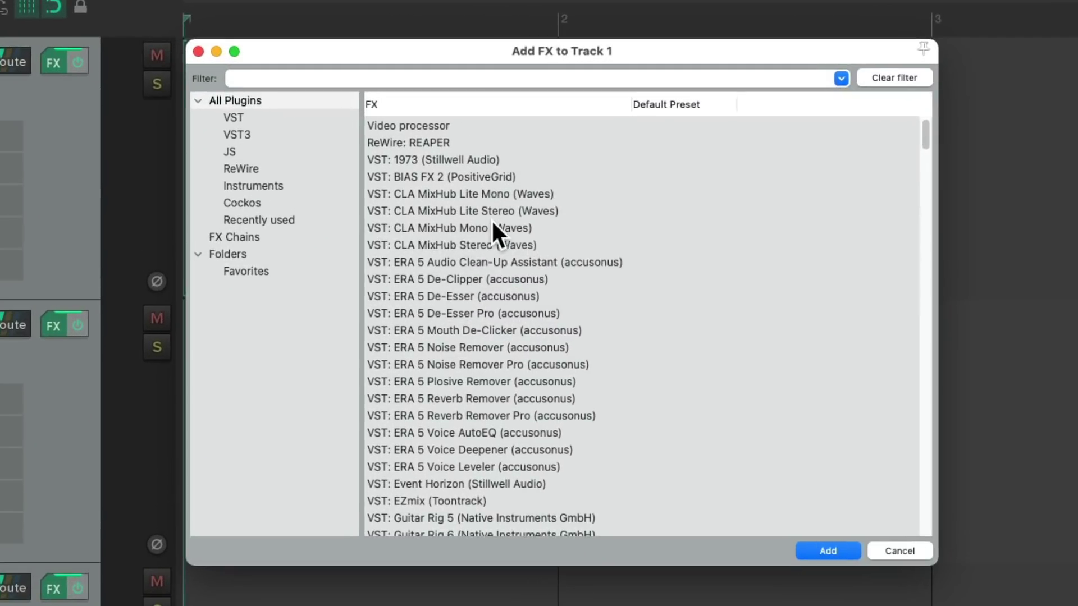
left_click(303, 275)
left_click(496, 159)
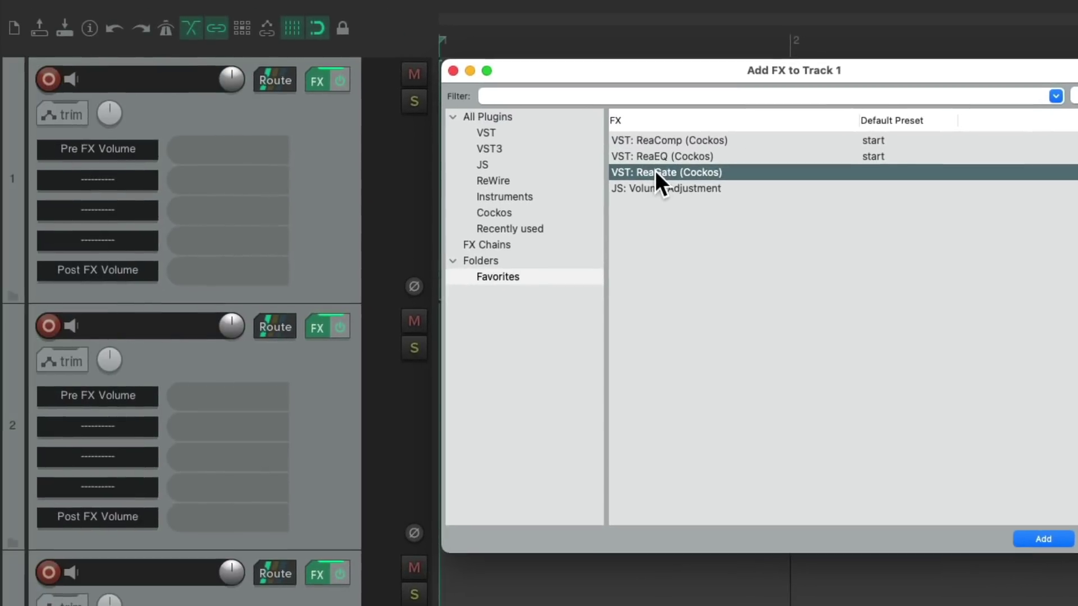
left_click_drag(413, 159, 132, 181)
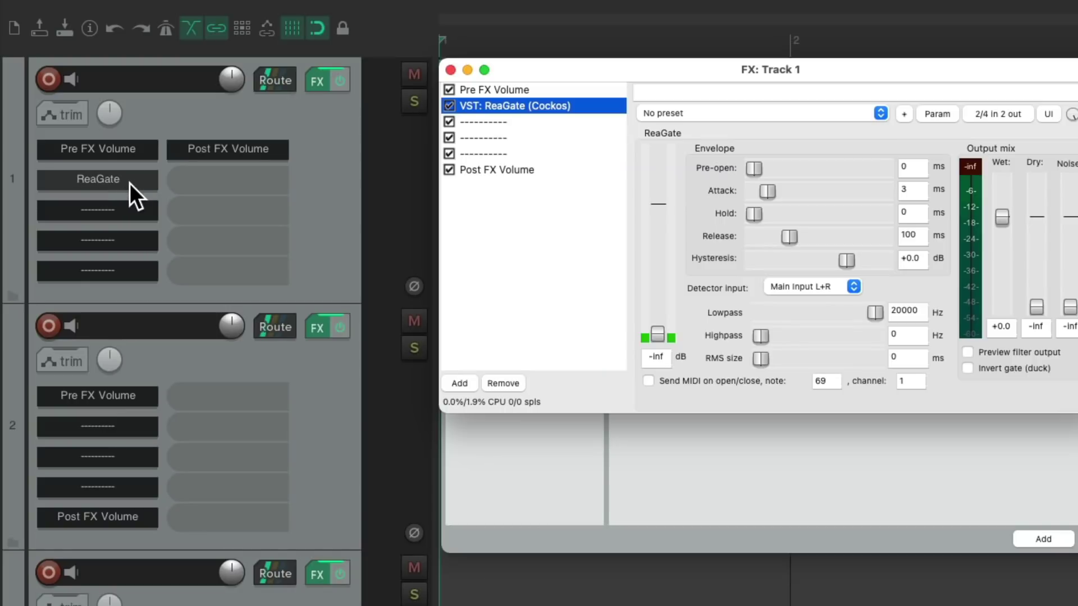
left_click(128, 214, "alt")
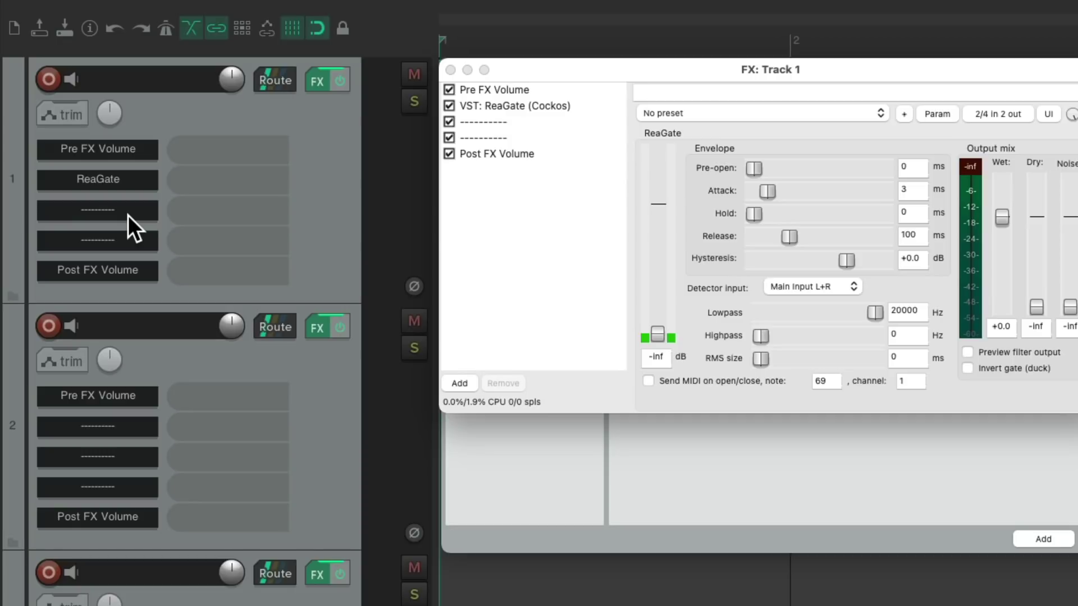
left_click(450, 70)
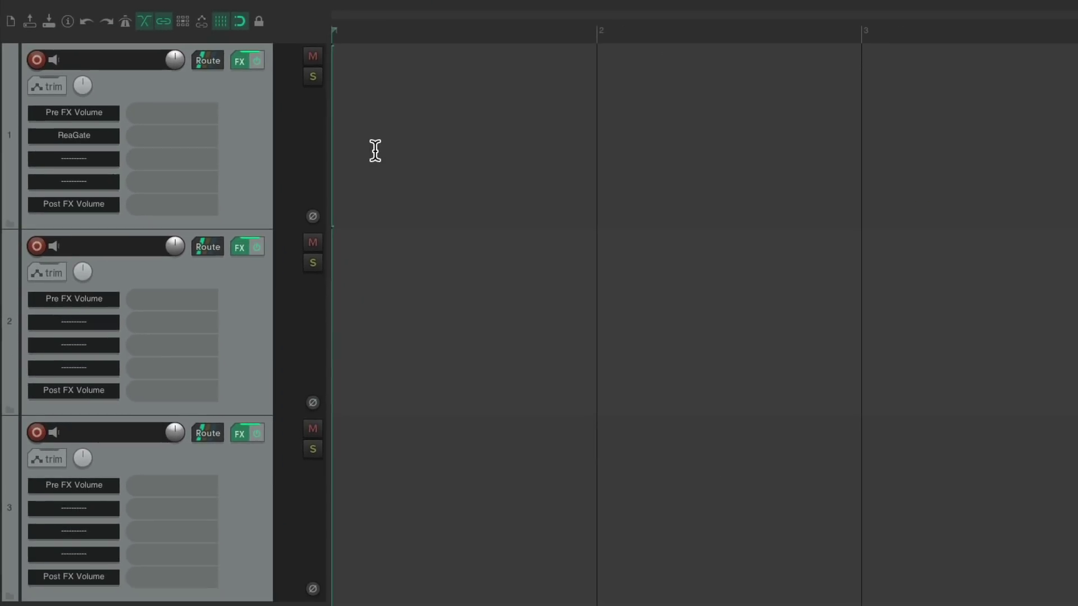
In the Mixer, drop ReaComp from Favorites into track 2's third slot, removing a dummy slot
key("super+m")
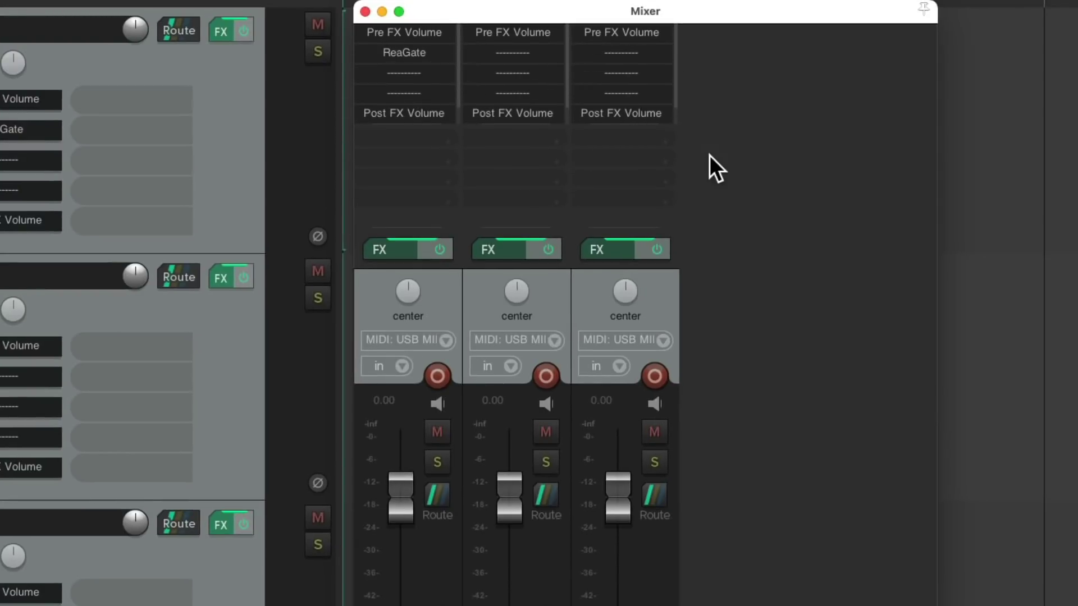
double_click(543, 144)
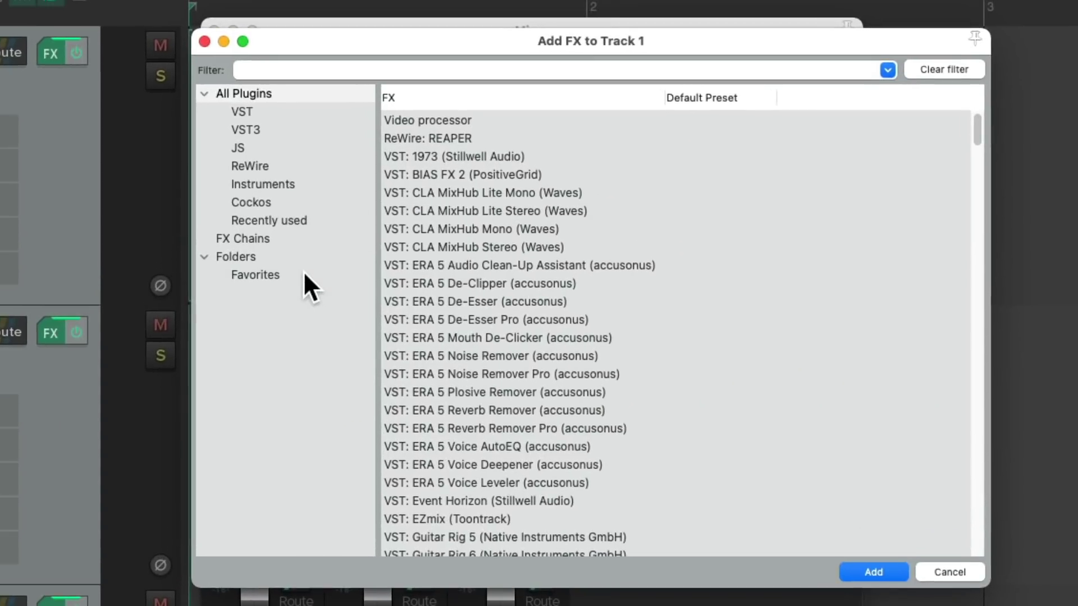
left_click(303, 272)
left_click(544, 122)
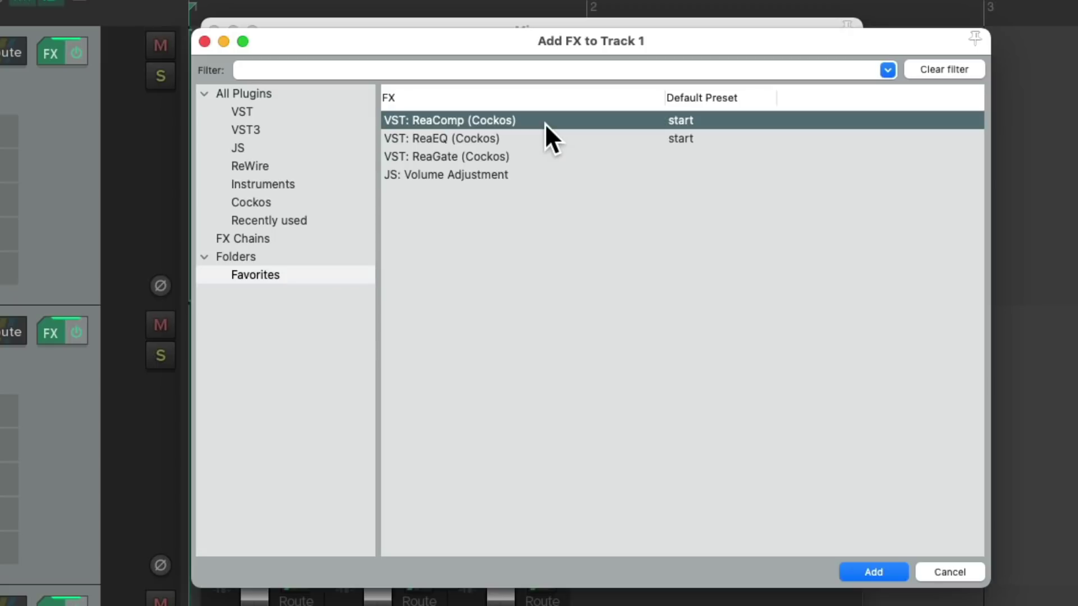
left_click_drag(453, 42, 590, 357)
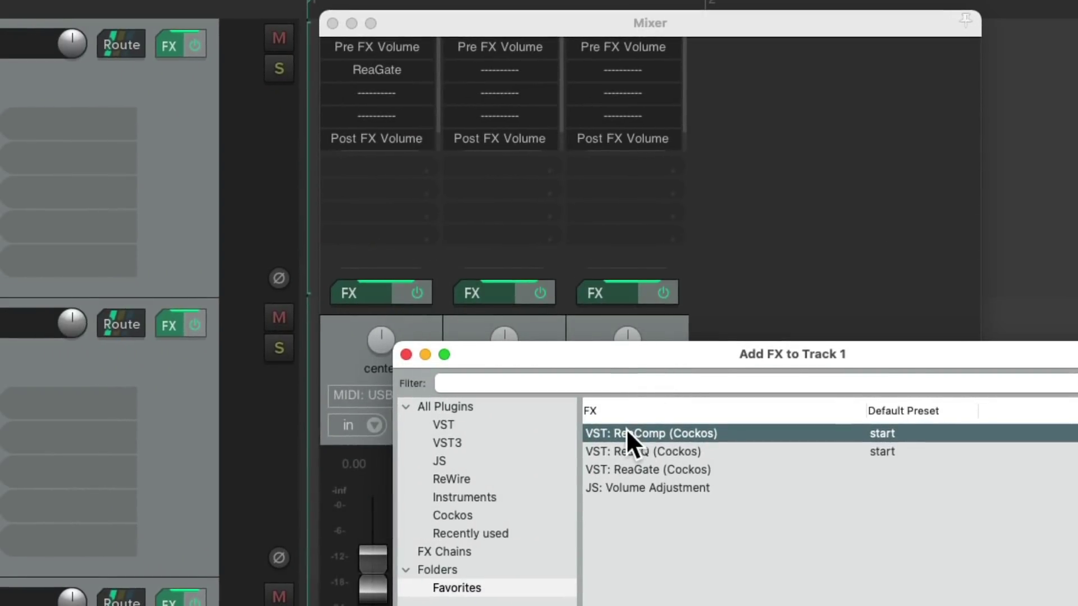
left_click_drag(627, 429, 513, 92)
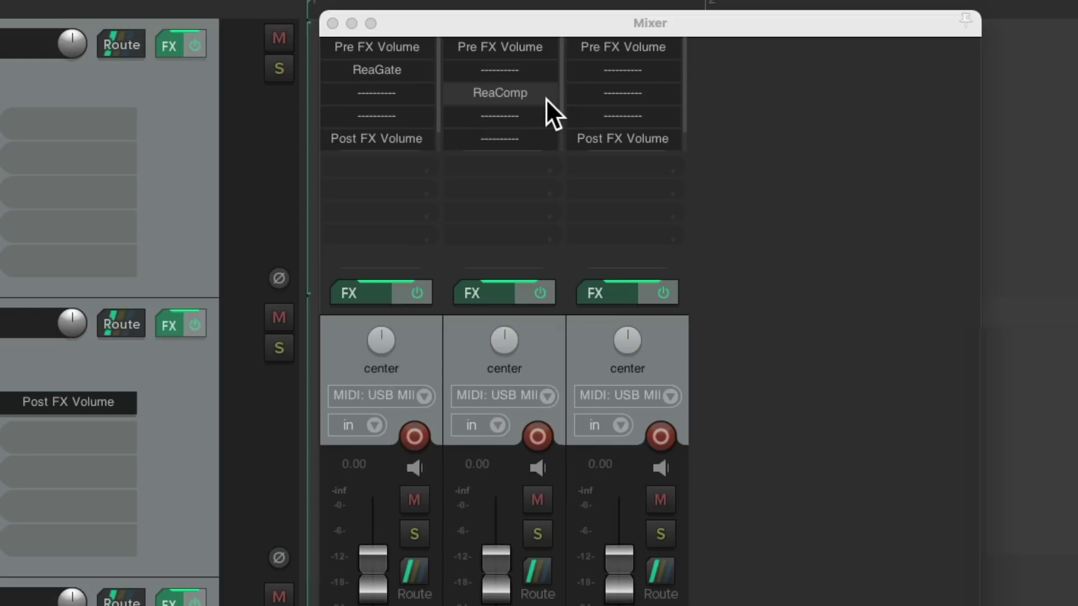
left_click(524, 112)
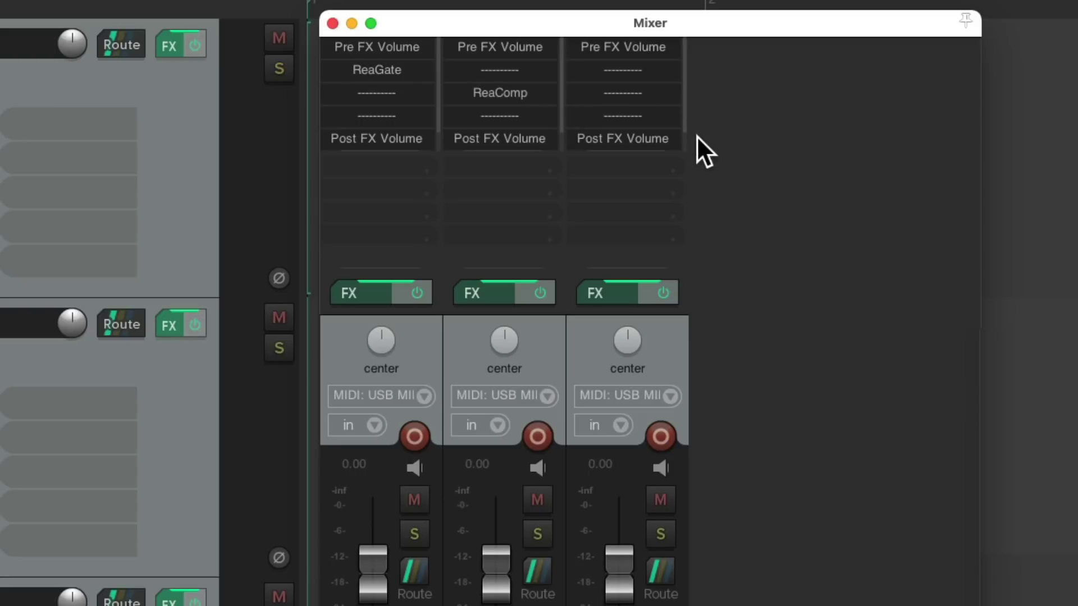
Drop ReaEQ into track 3's fourth FX slot and remove its surplus dummy slot
double_click(673, 115)
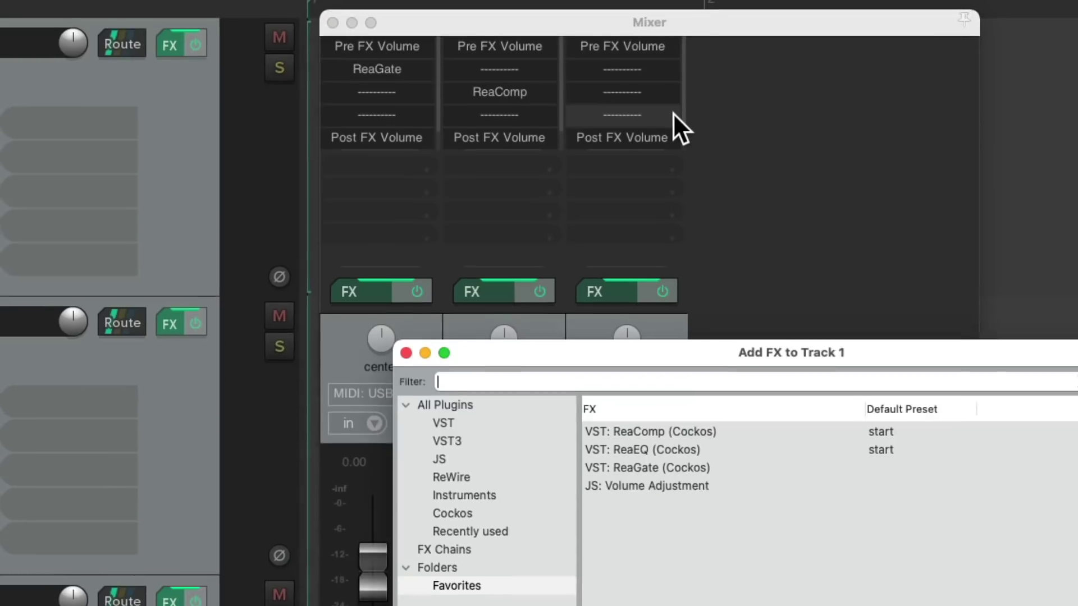
left_click(640, 424)
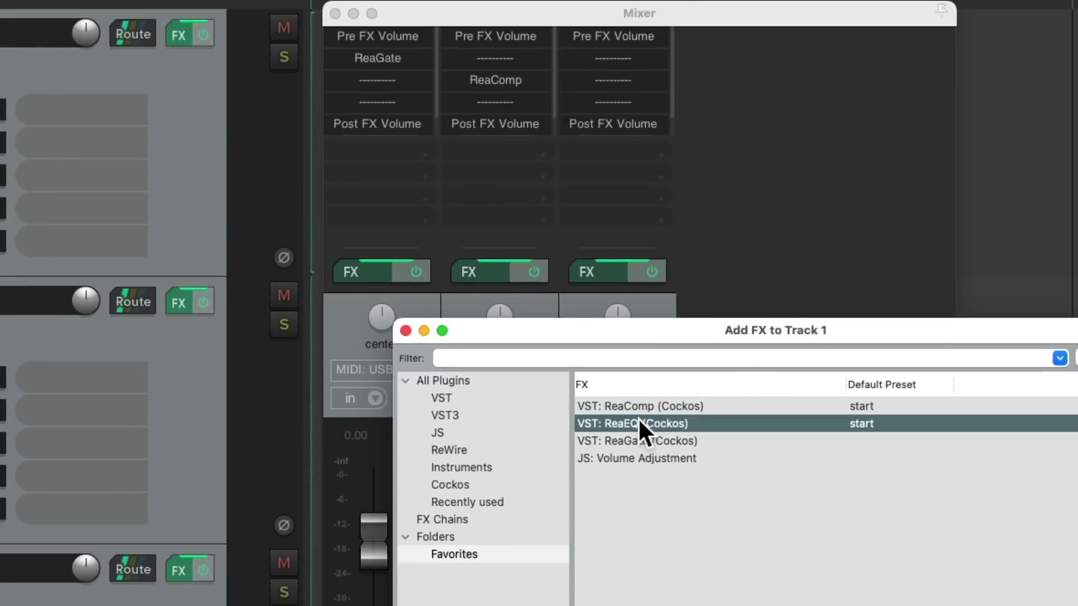
left_click_drag(669, 362, 644, 101)
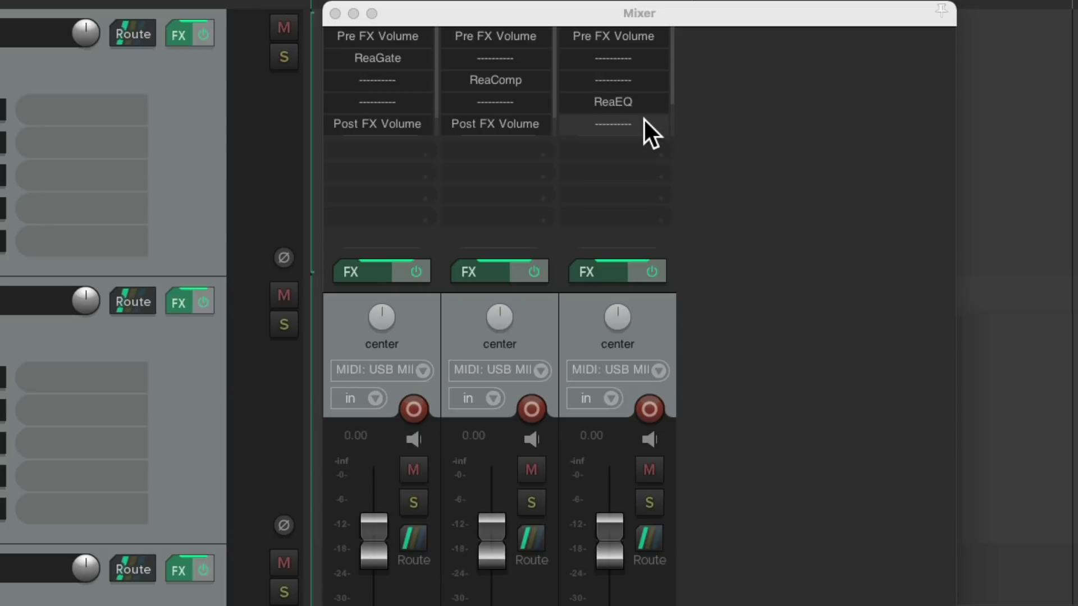
left_click(644, 118)
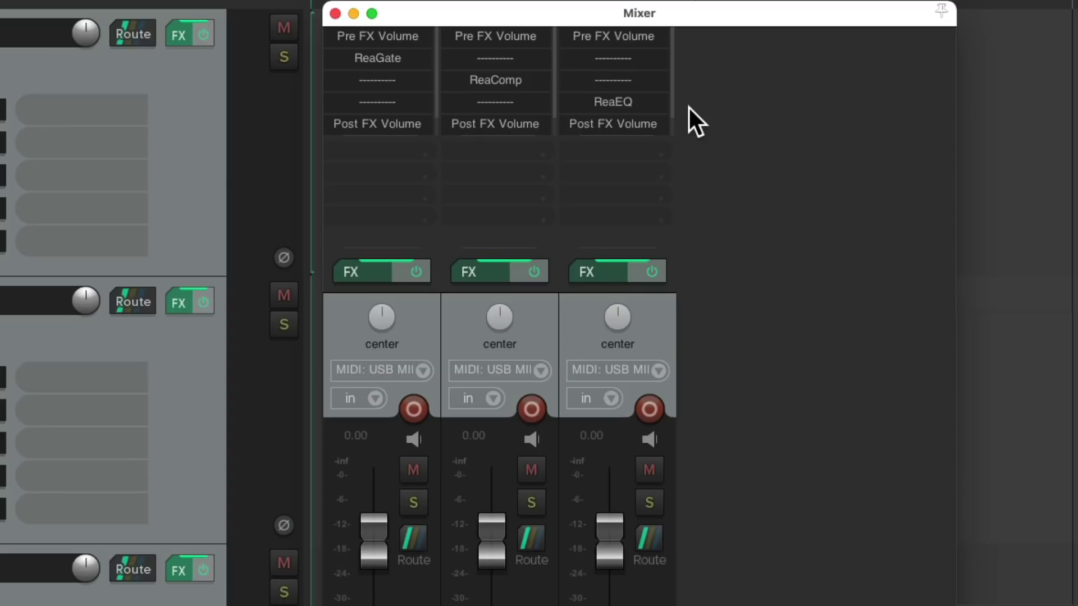
Filter the Actions list for 'sws toggle bypass' and test the FX 1 and FX 2 bypass toggles
key("shift+slash")
type("sws togg")
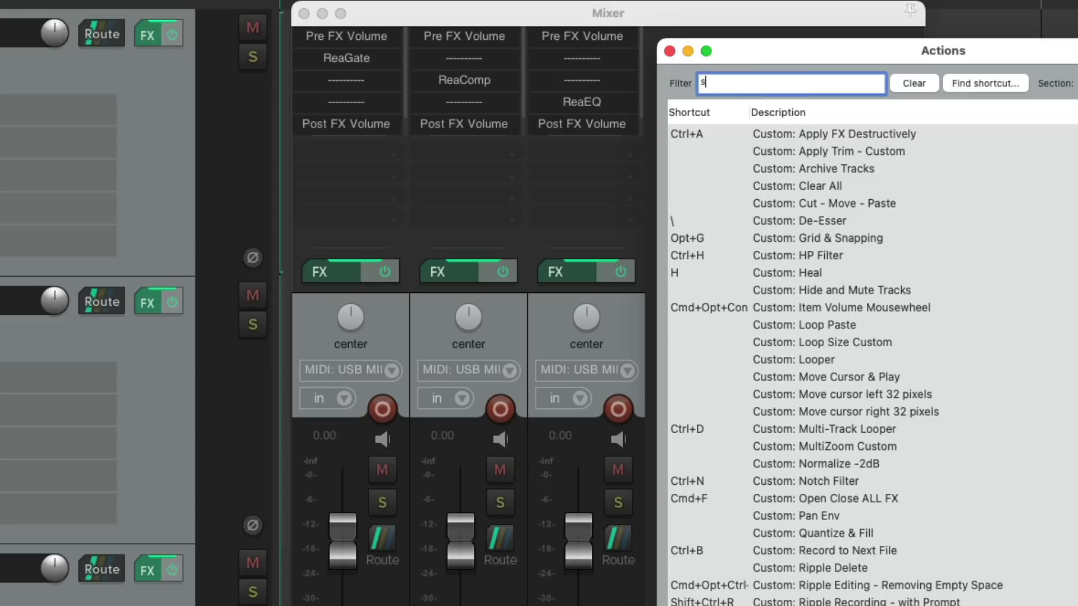
type("le bypass")
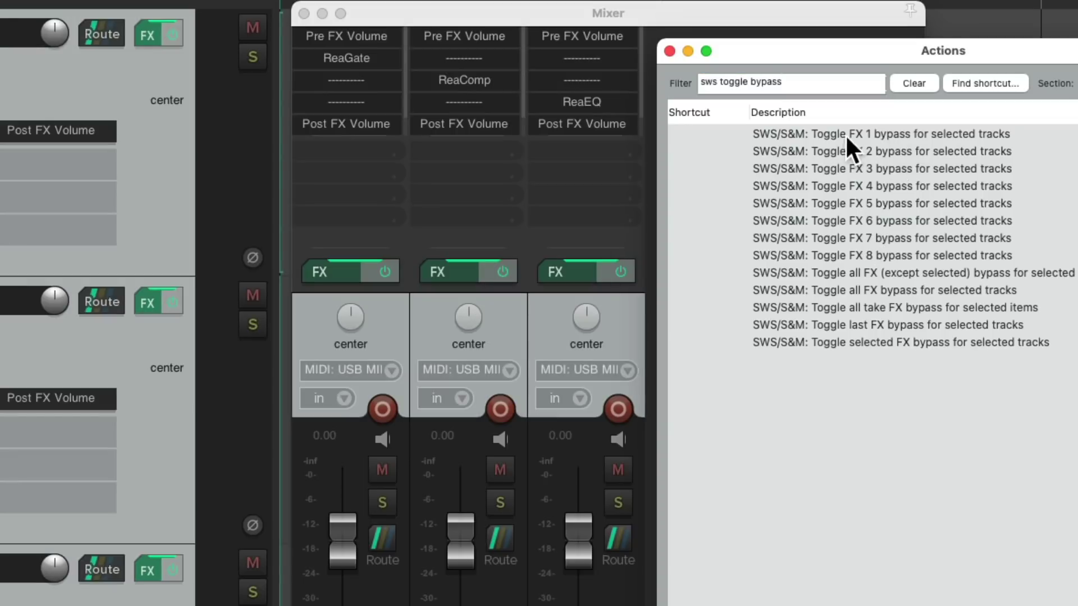
left_click(884, 135)
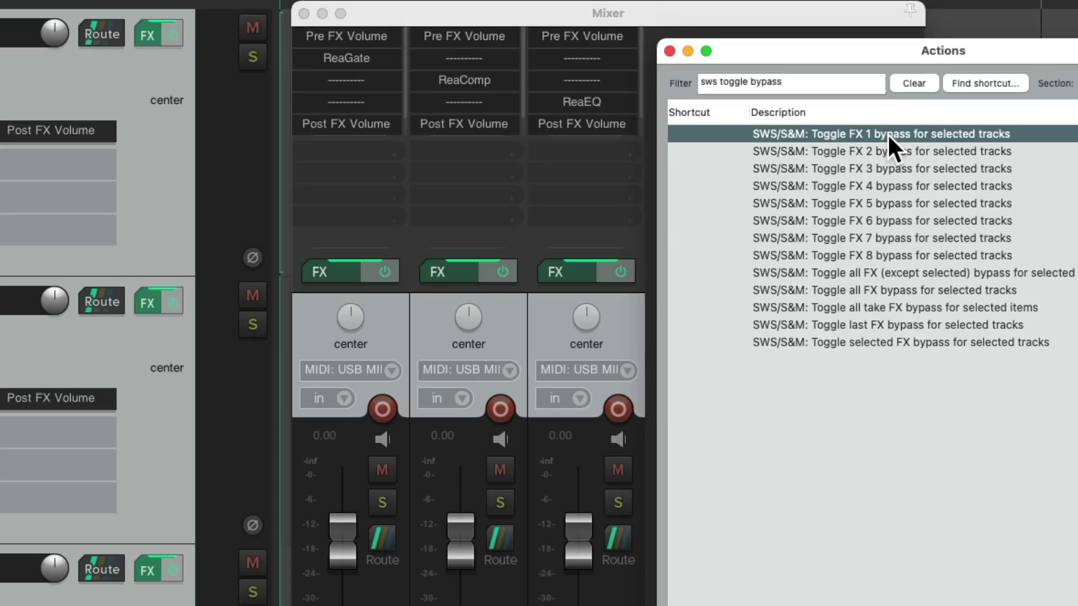
double_click(886, 133)
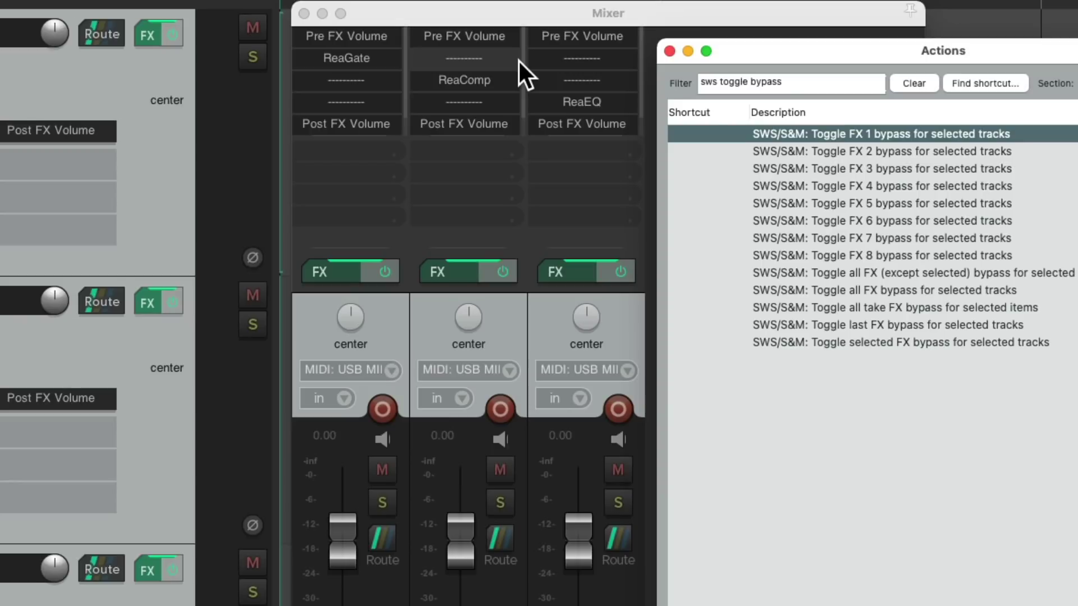
double_click(898, 153)
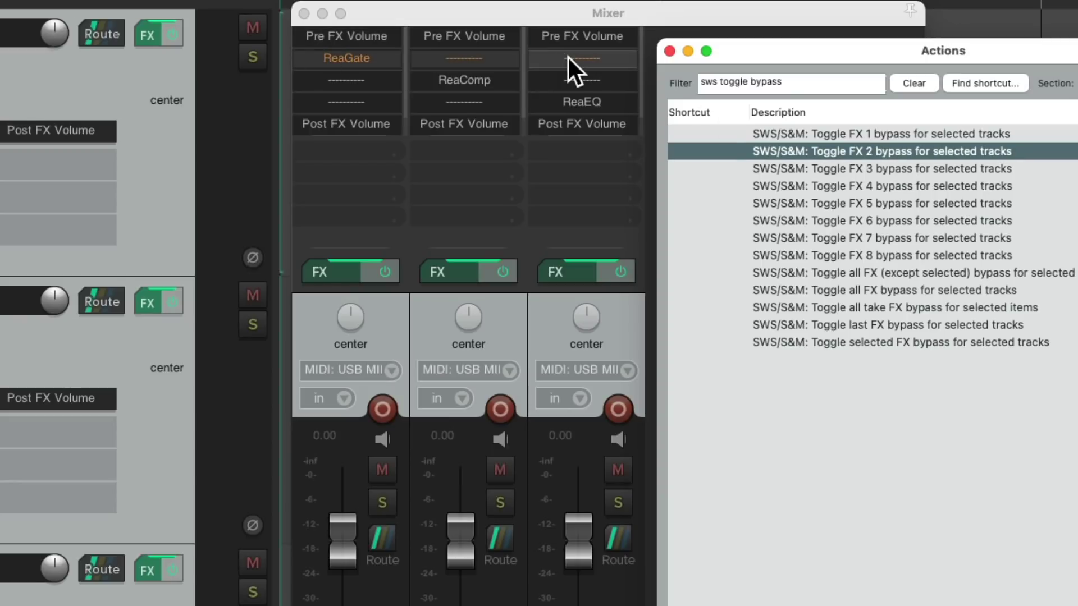
double_click(749, 145)
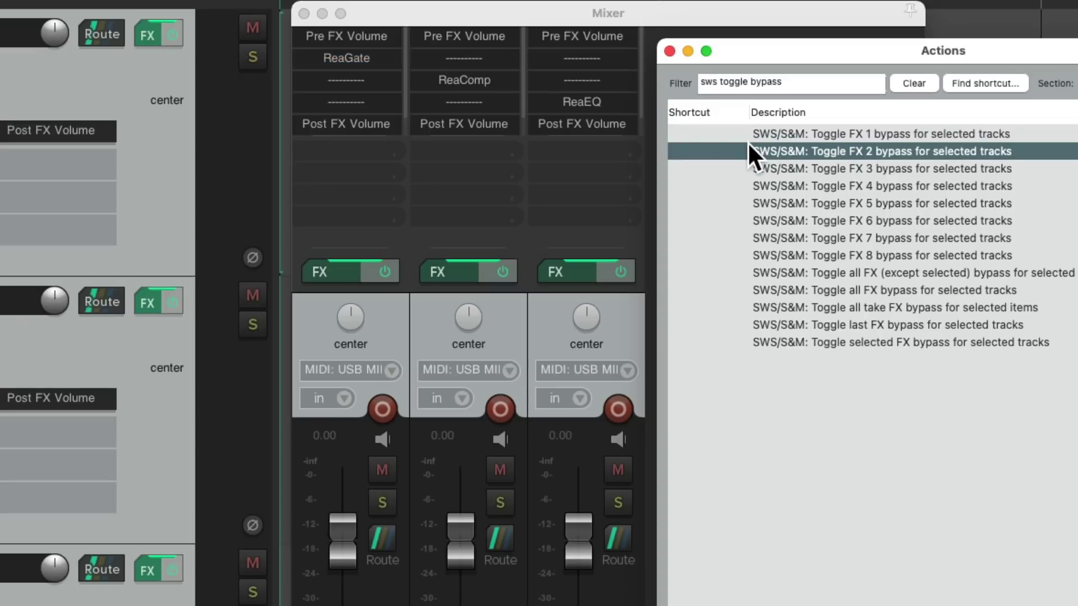
Toggle FX 3 and FX 4 bypass on and off, then bypass FX 5 (Post FX Volume)
left_click(775, 169)
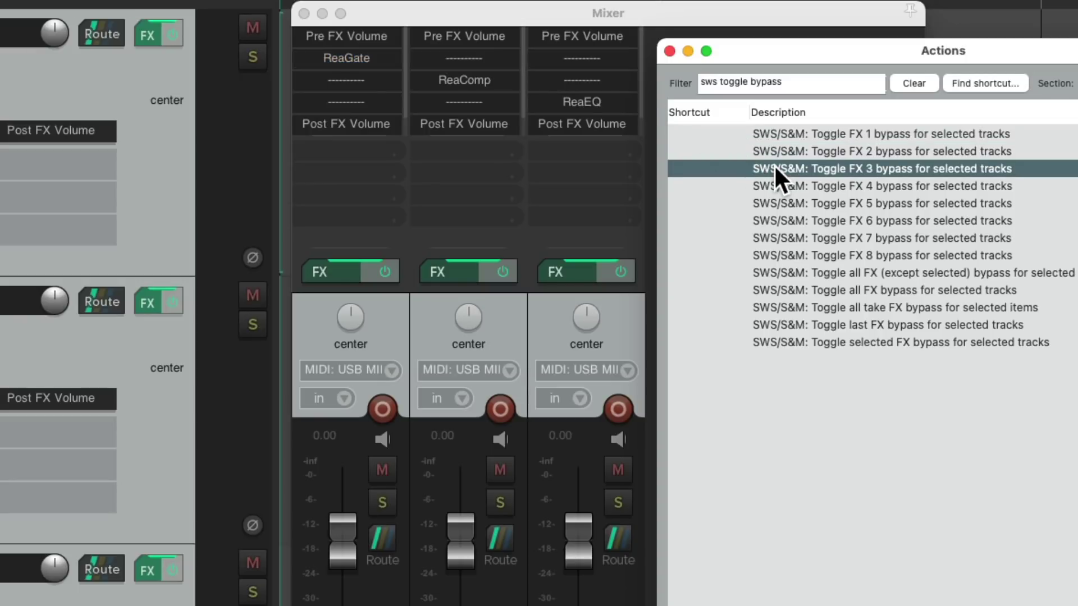
double_click(774, 166)
double_click(774, 166)
left_click(775, 182)
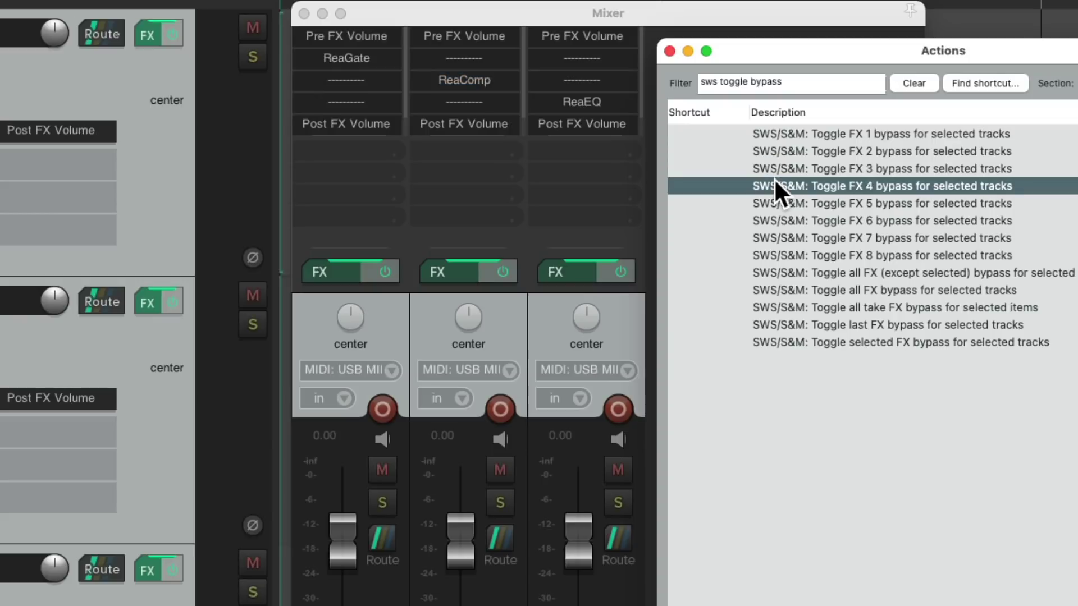
double_click(773, 178)
double_click(773, 178)
left_click(771, 203)
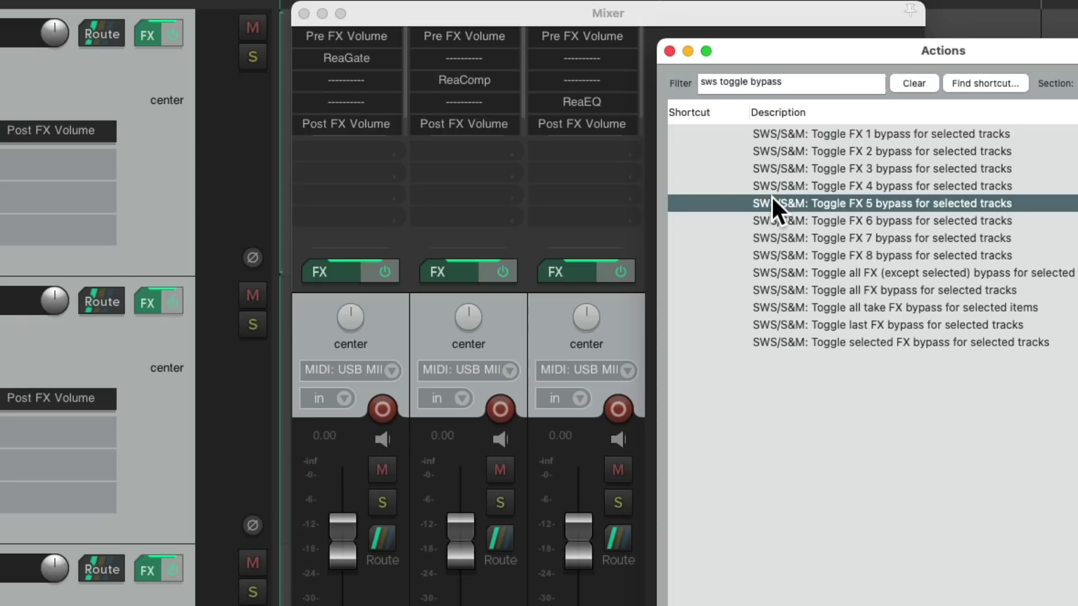
double_click(773, 200)
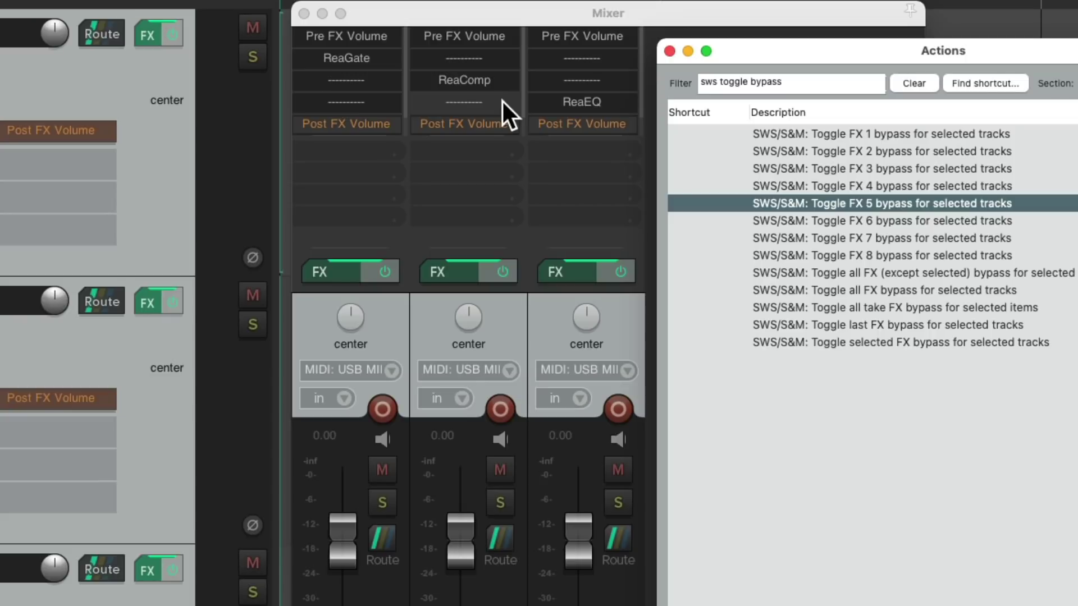
Close the Actions window to return to the mixer
key("Escape")
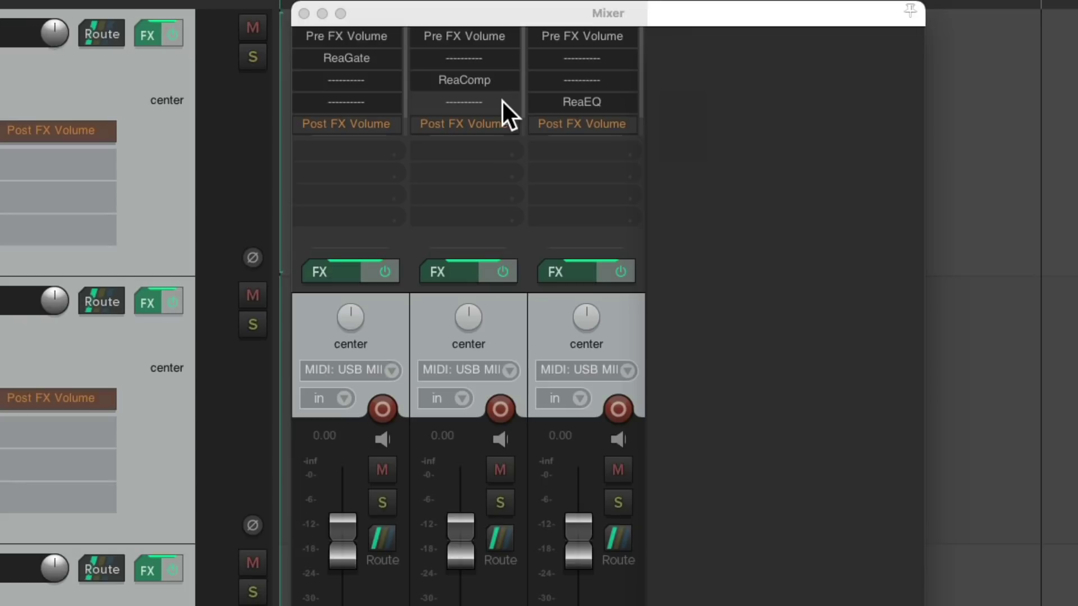